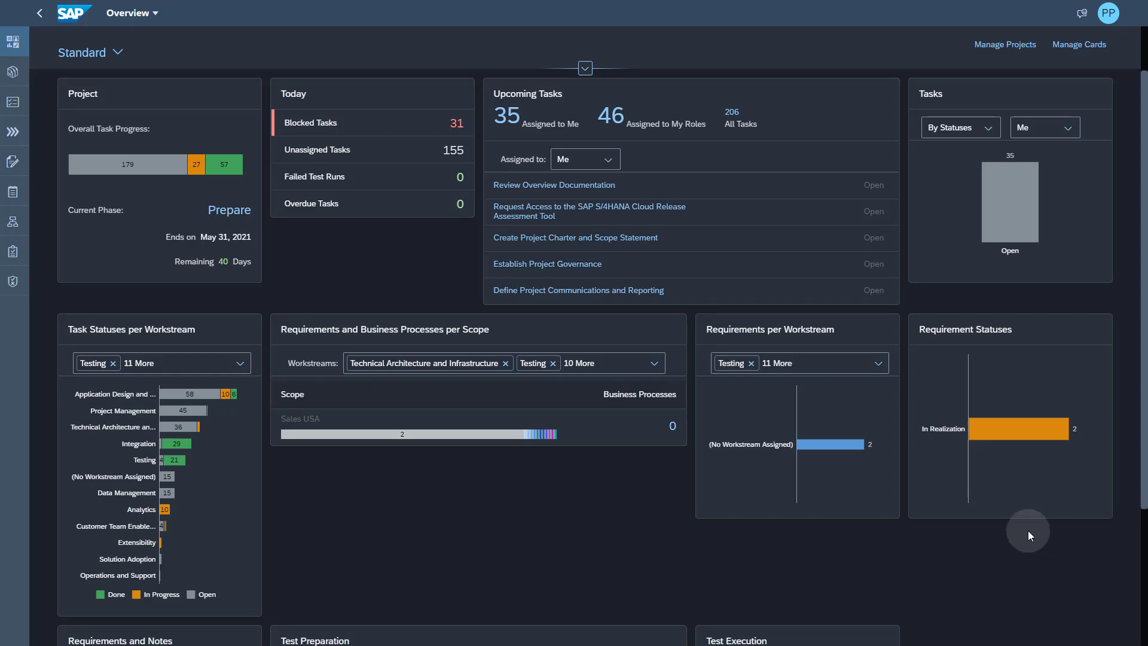
# - Start a new project named 'Acron Heating Central' from Manage Projects
pyautogui.click(1004, 48)
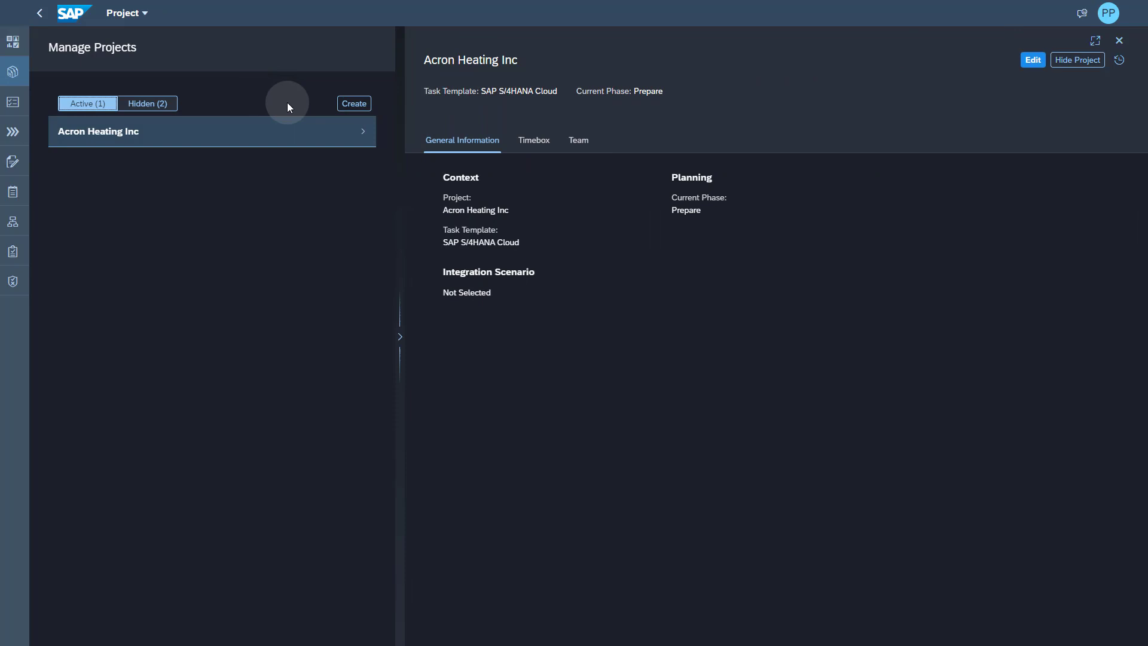
pyautogui.click(352, 104)
pyautogui.click(465, 142)
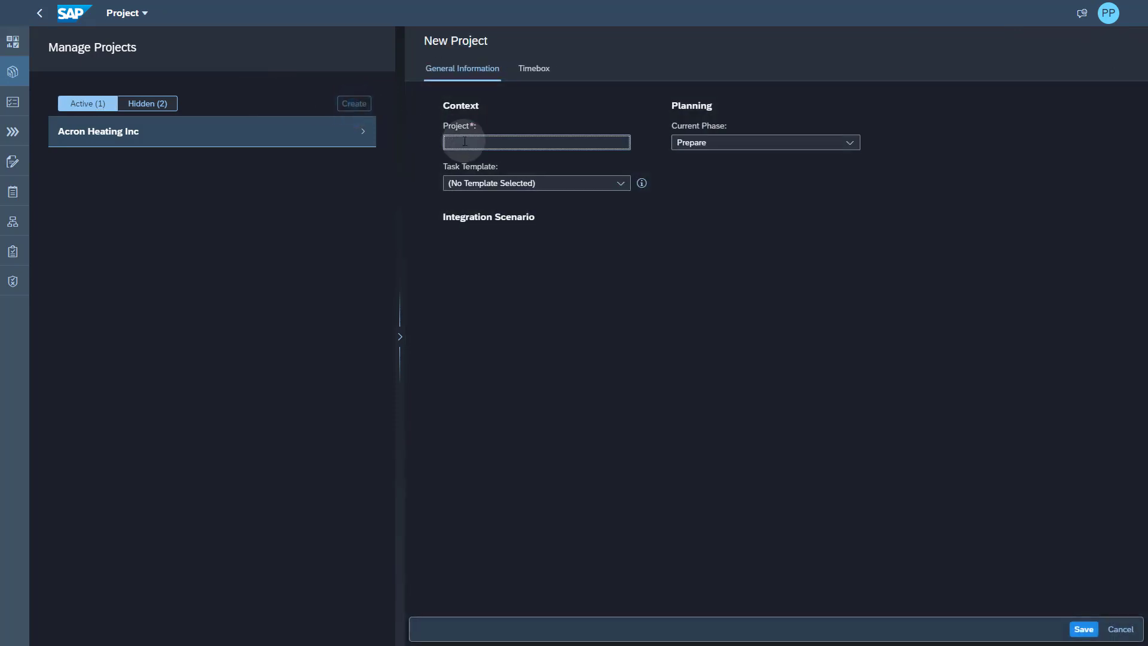
pyautogui.write('Acron Heating Central')
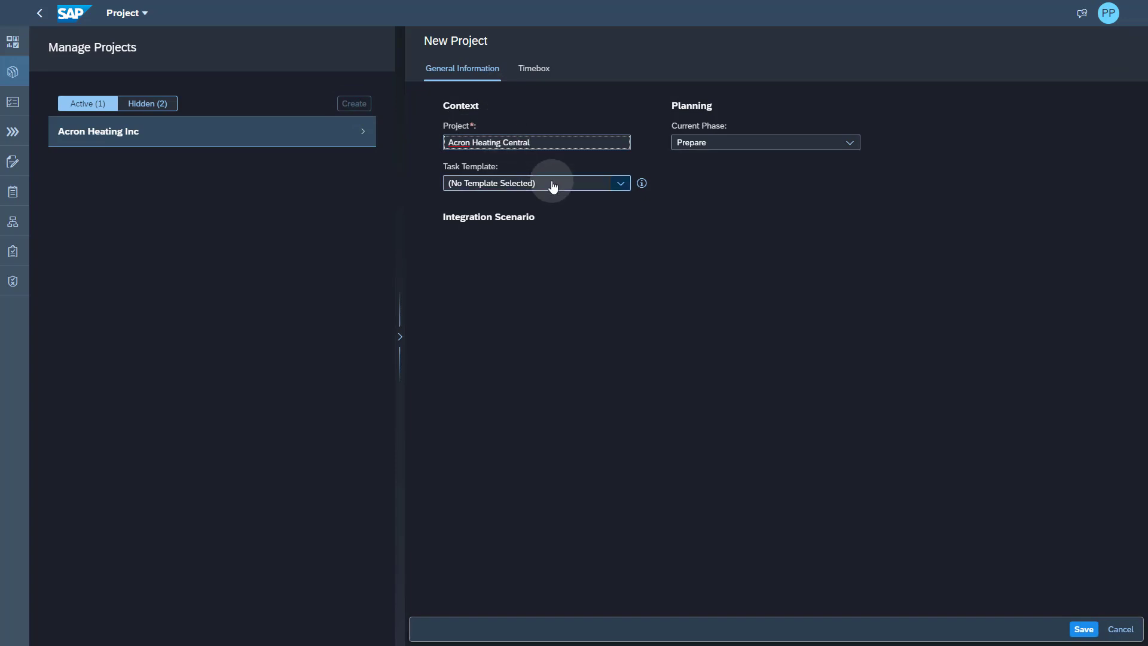
# - Choose the SAP S/4HANA Cloud task template and save the project
pyautogui.click(619, 186)
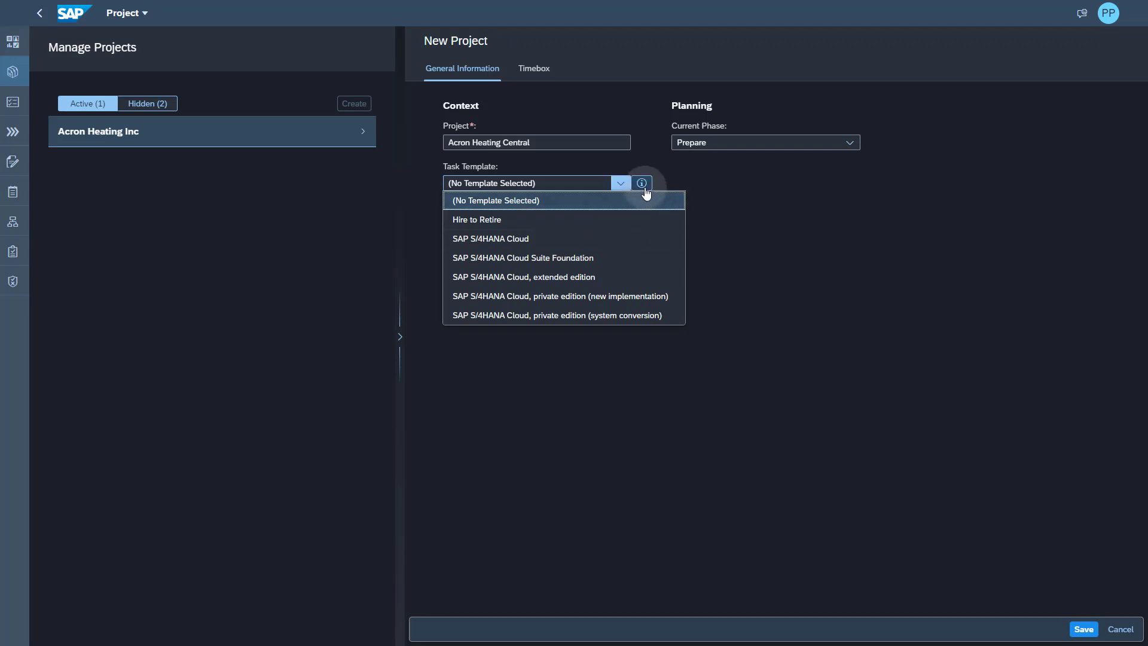
pyautogui.click(644, 186)
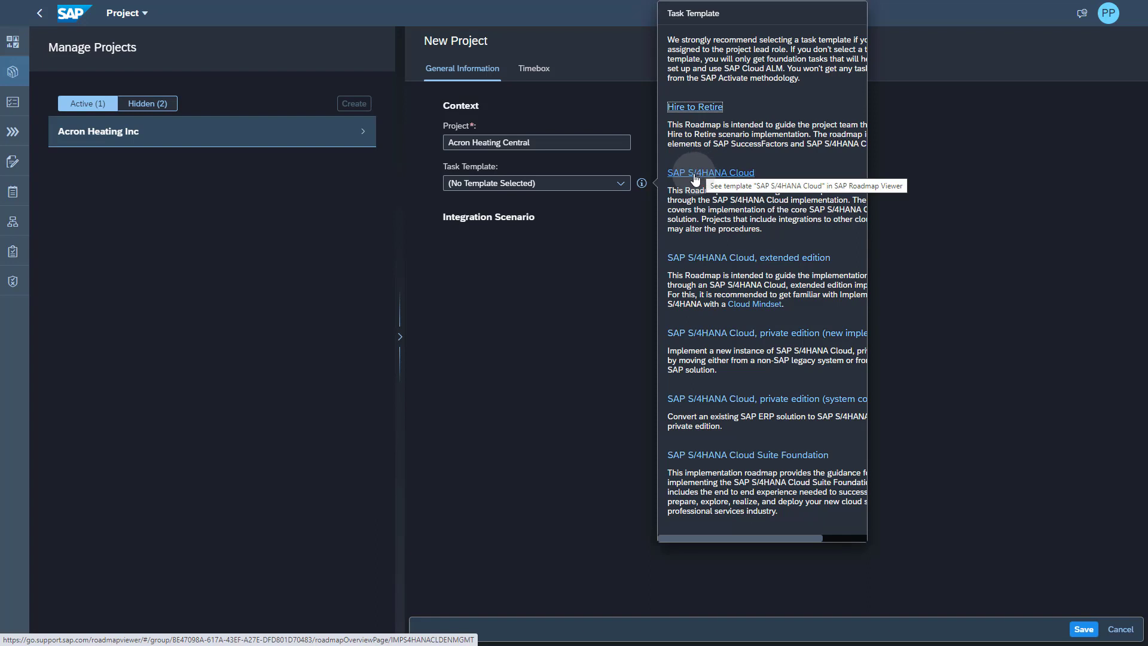
pyautogui.click(618, 186)
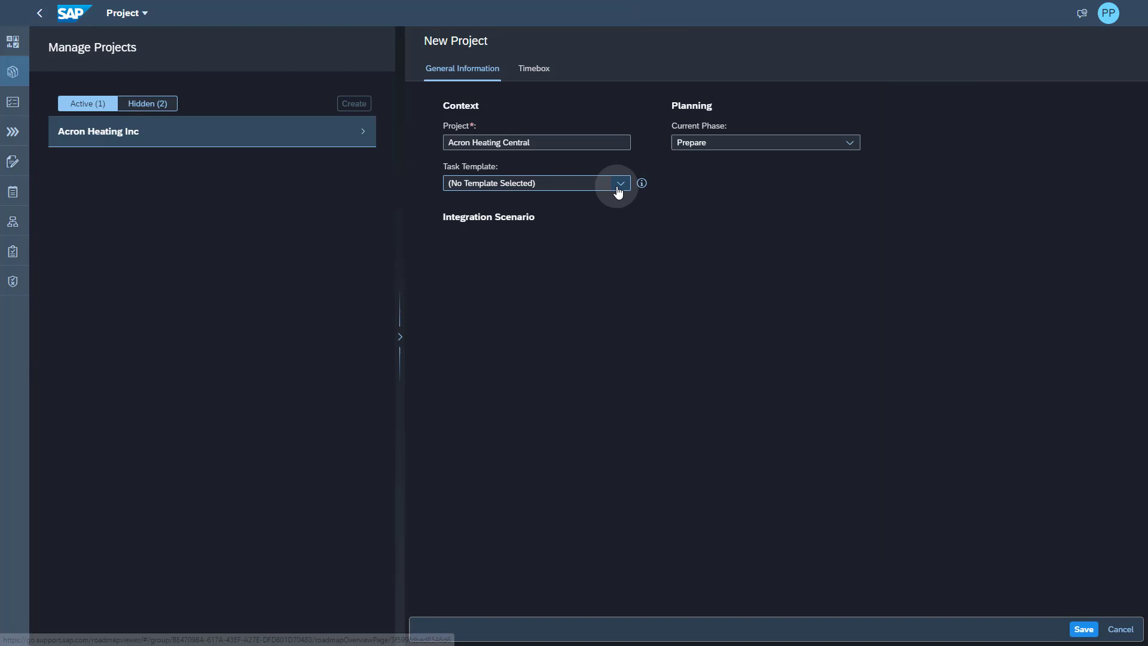
pyautogui.click(494, 240)
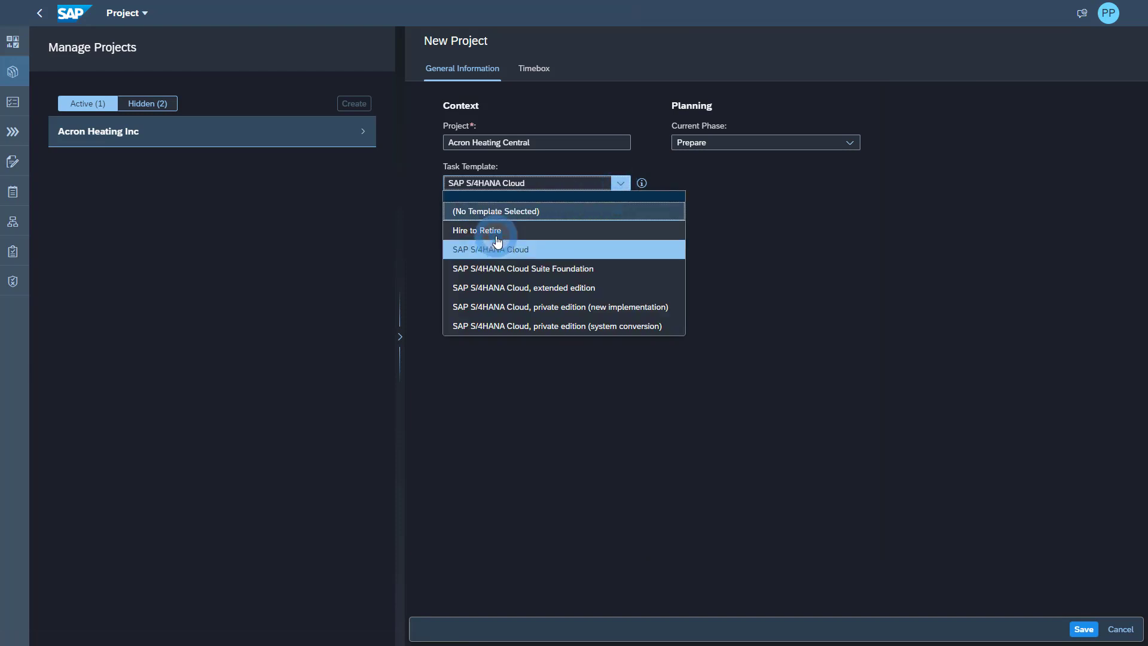
pyautogui.click(954, 257)
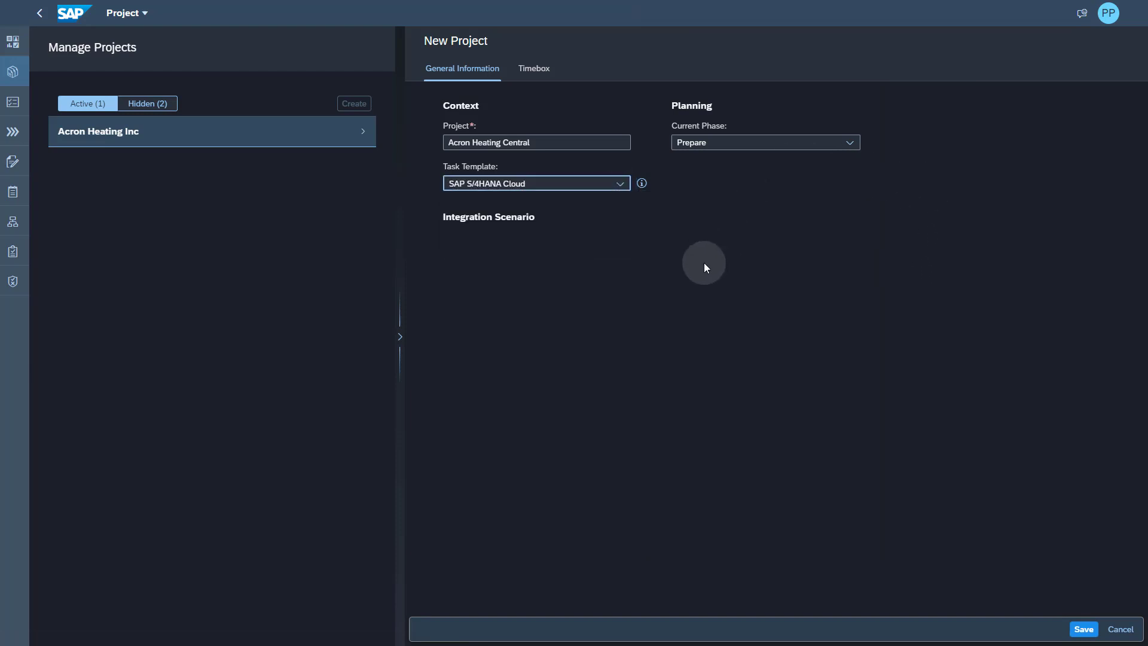
pyautogui.click(1083, 629)
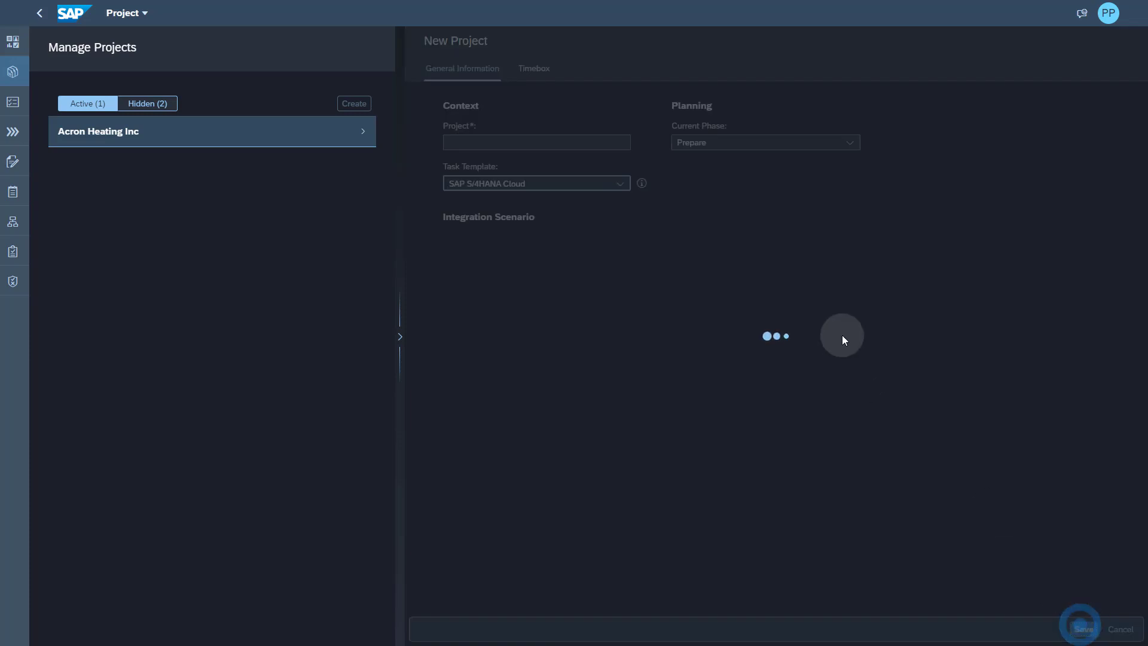
# - On the project's Team roles, assign the suggested user as Business Process Expert and save
pyautogui.click(578, 140)
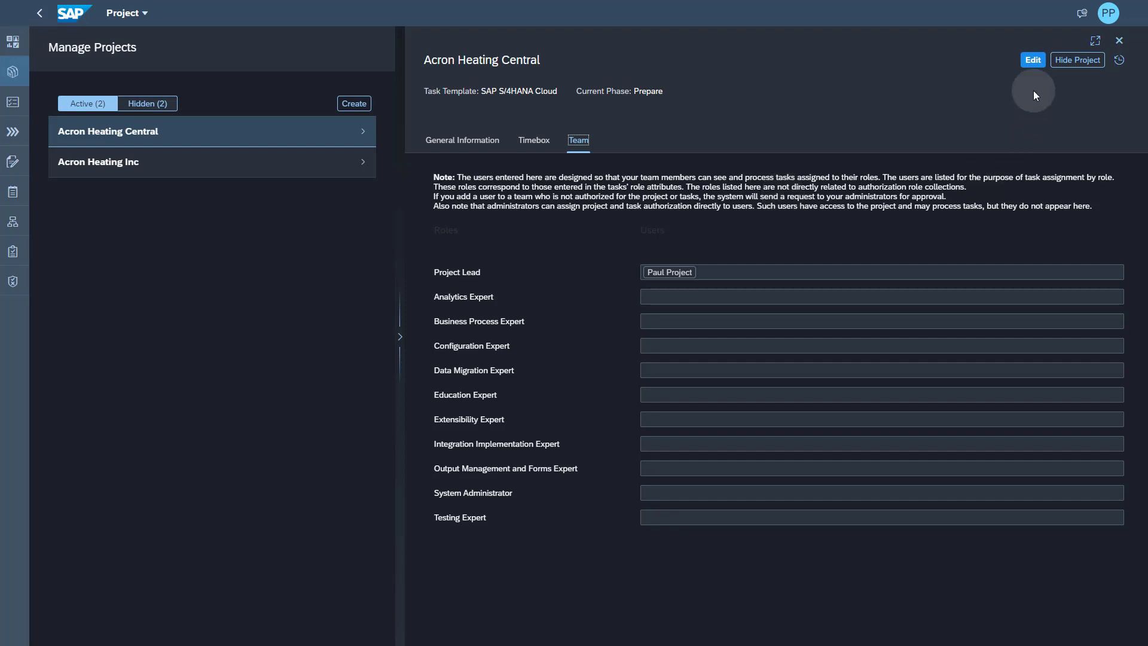
pyautogui.click(1034, 61)
pyautogui.click(677, 279)
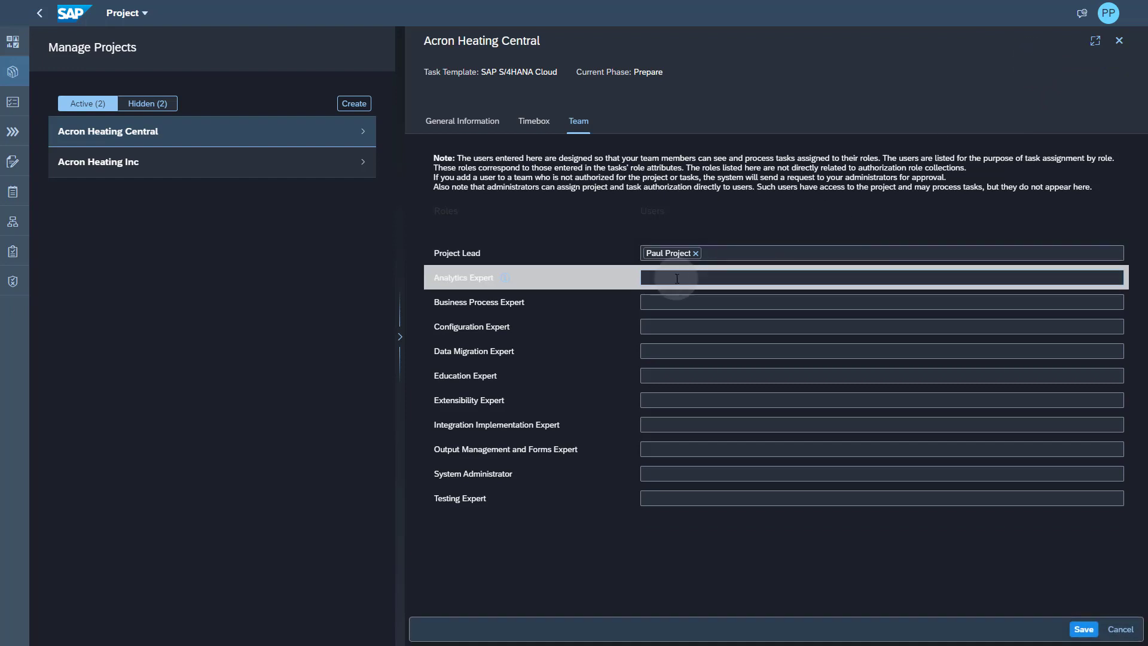
pyautogui.click(674, 303)
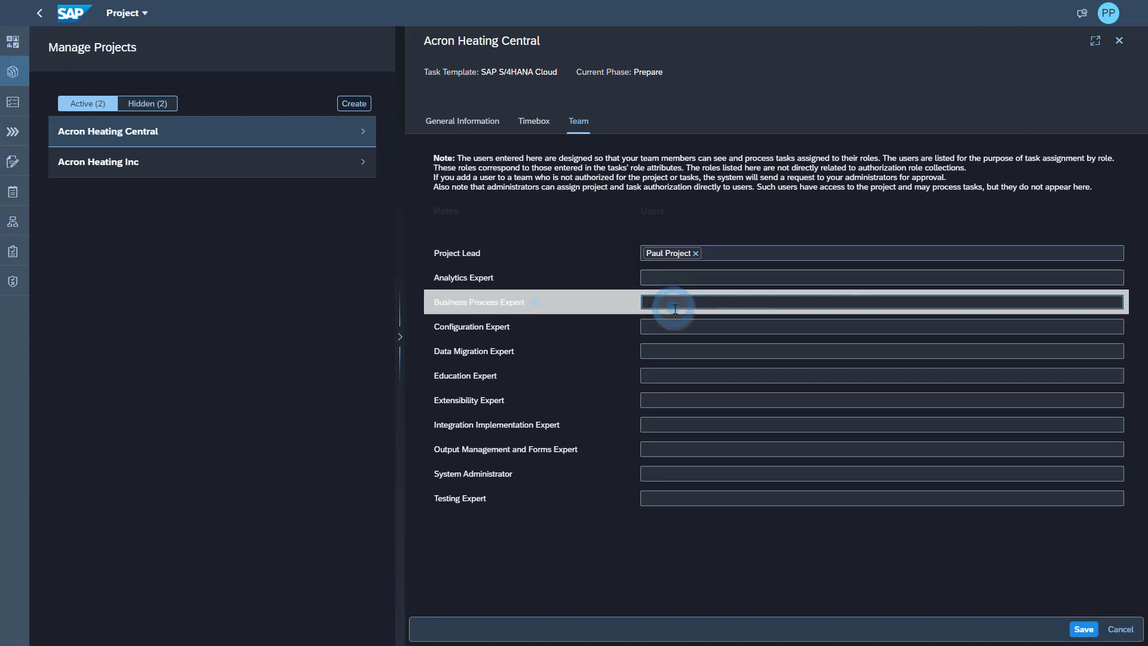
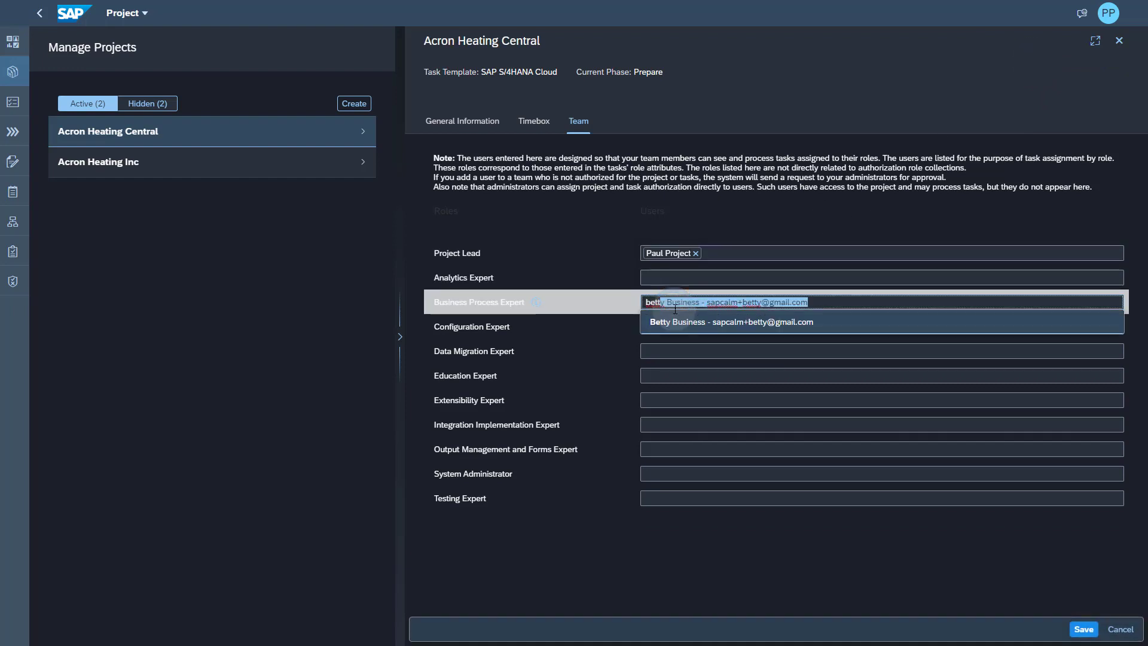
pyautogui.click(681, 324)
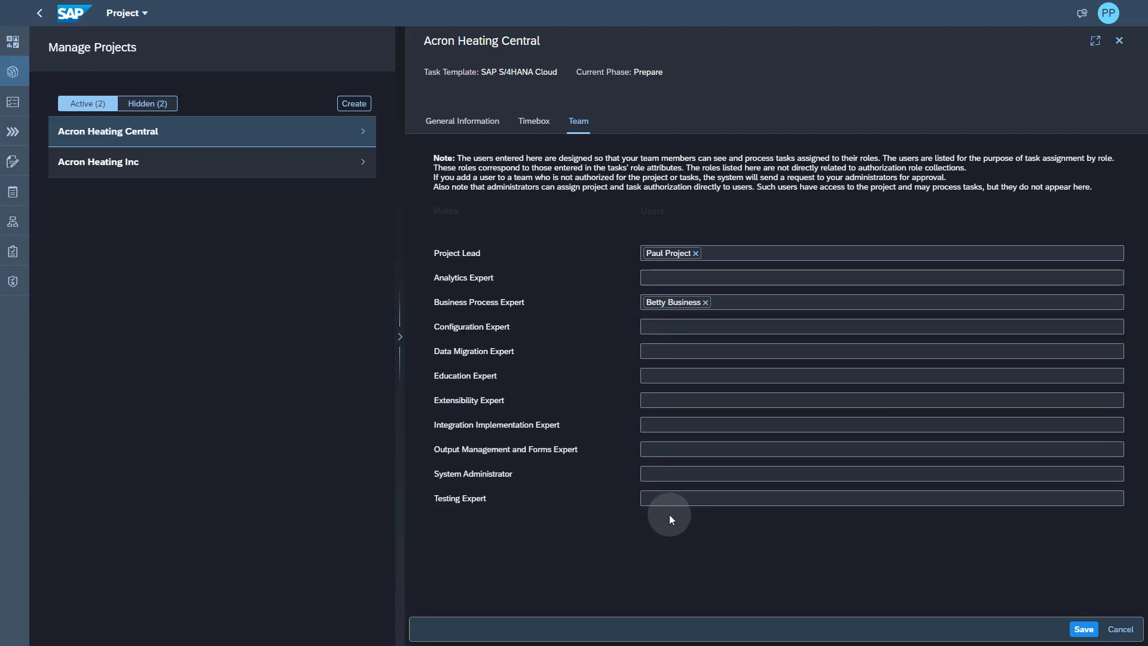
pyautogui.click(1084, 631)
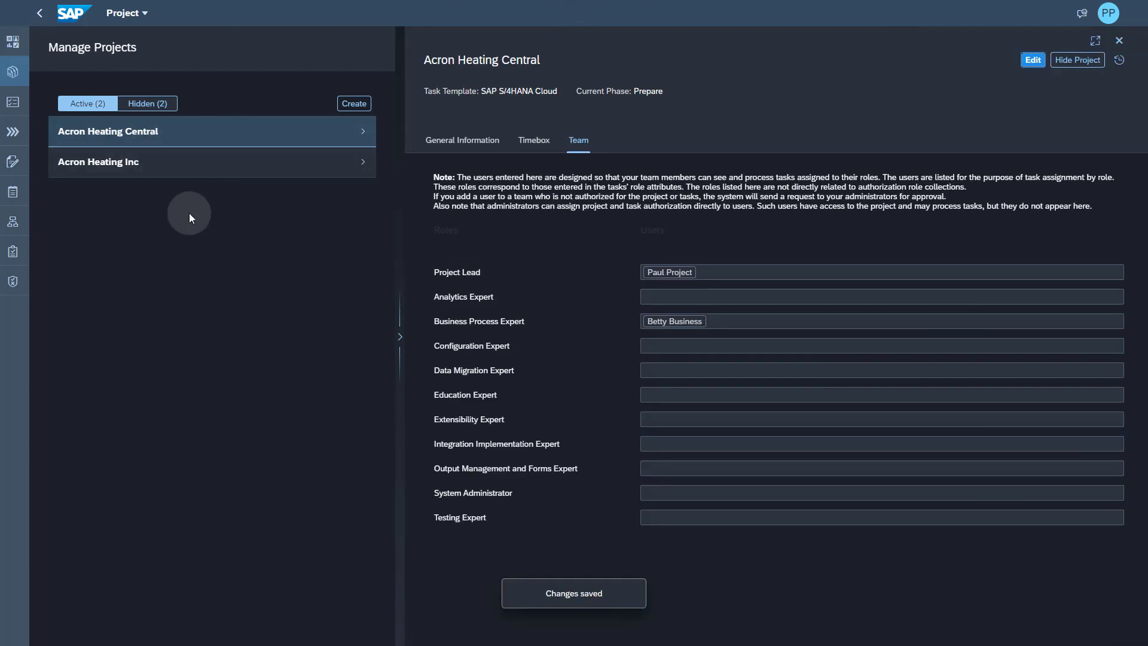
# - Open the project's Tasks list and browse the 298 tasks grouped by deliverable
pyautogui.click(15, 105)
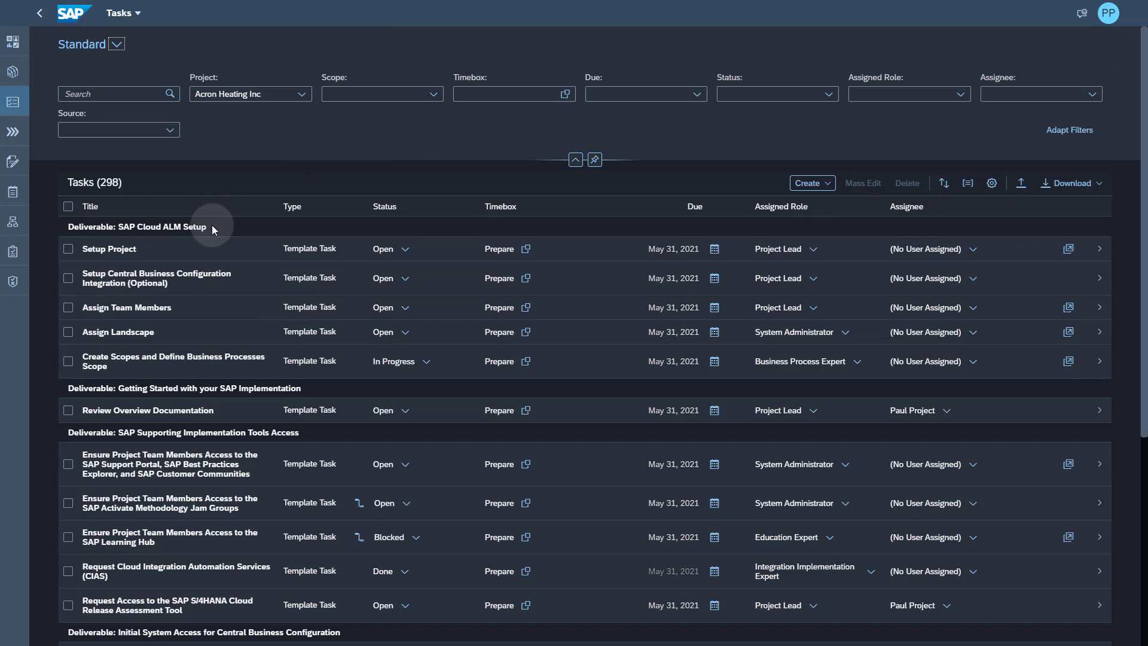
pyautogui.moveTo(210, 226); pyautogui.dragTo(118, 222)
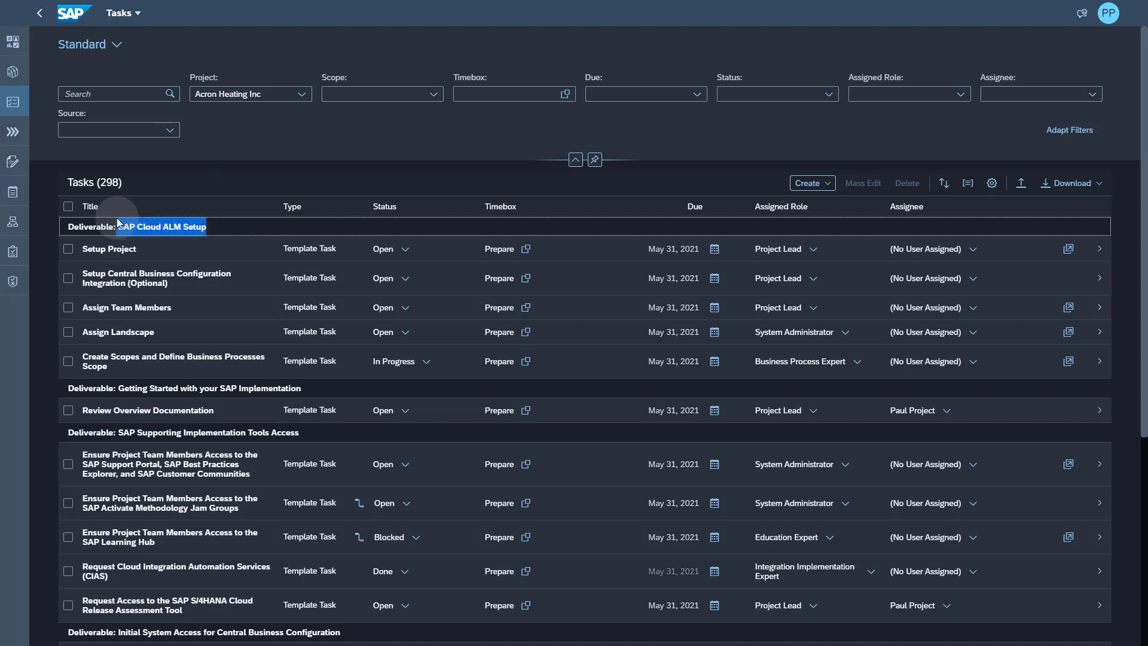
pyautogui.click(240, 225)
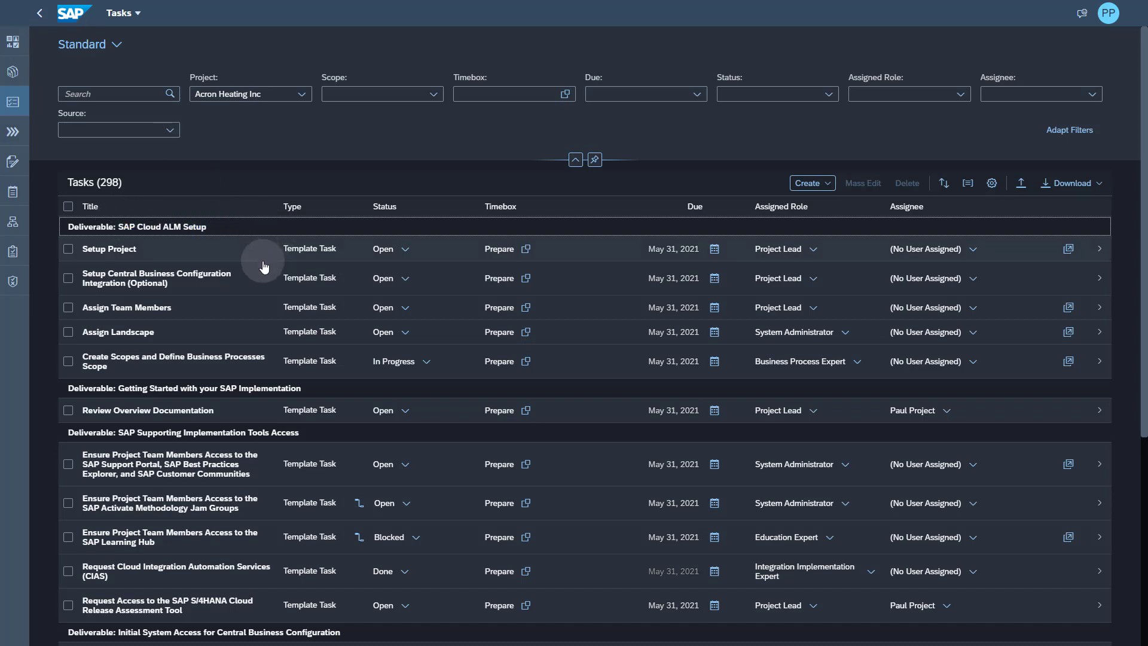
pyautogui.scroll(-2, 264, 269)
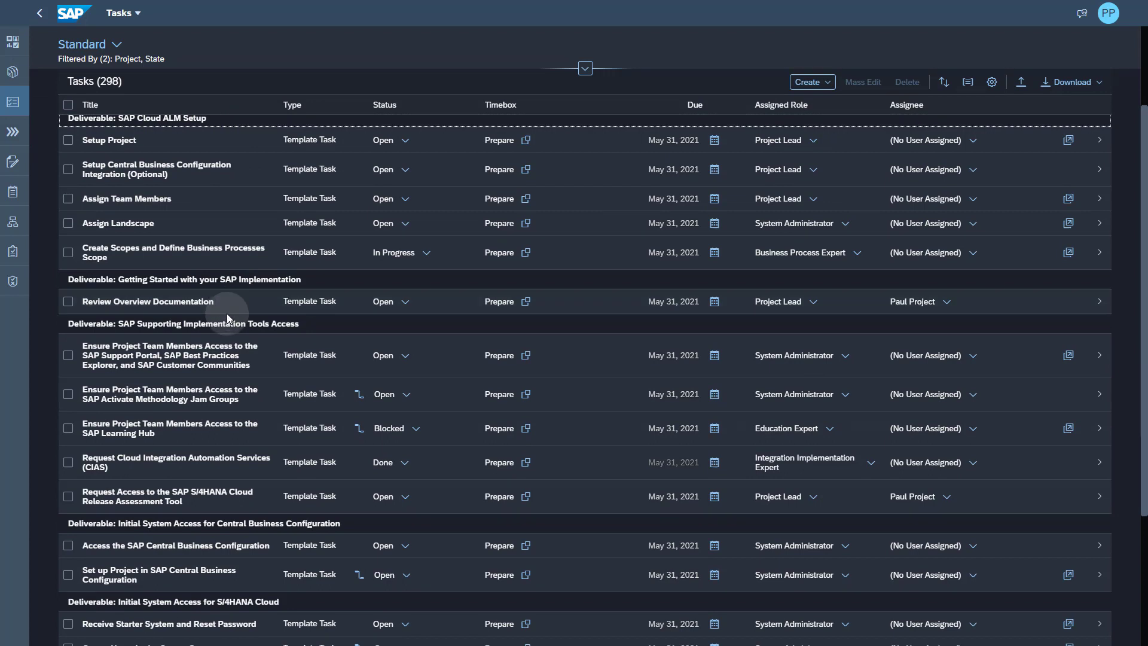
pyautogui.scroll(-2, 227, 317)
pyautogui.scroll(-1, 214, 400)
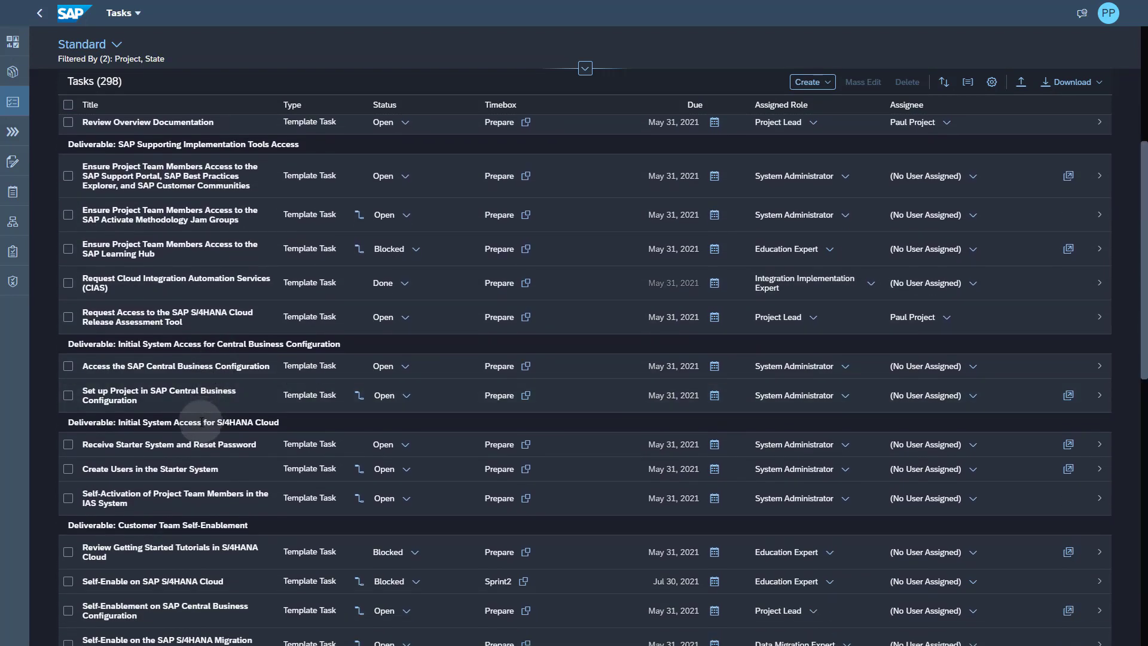
pyautogui.scroll(5, 275, 359)
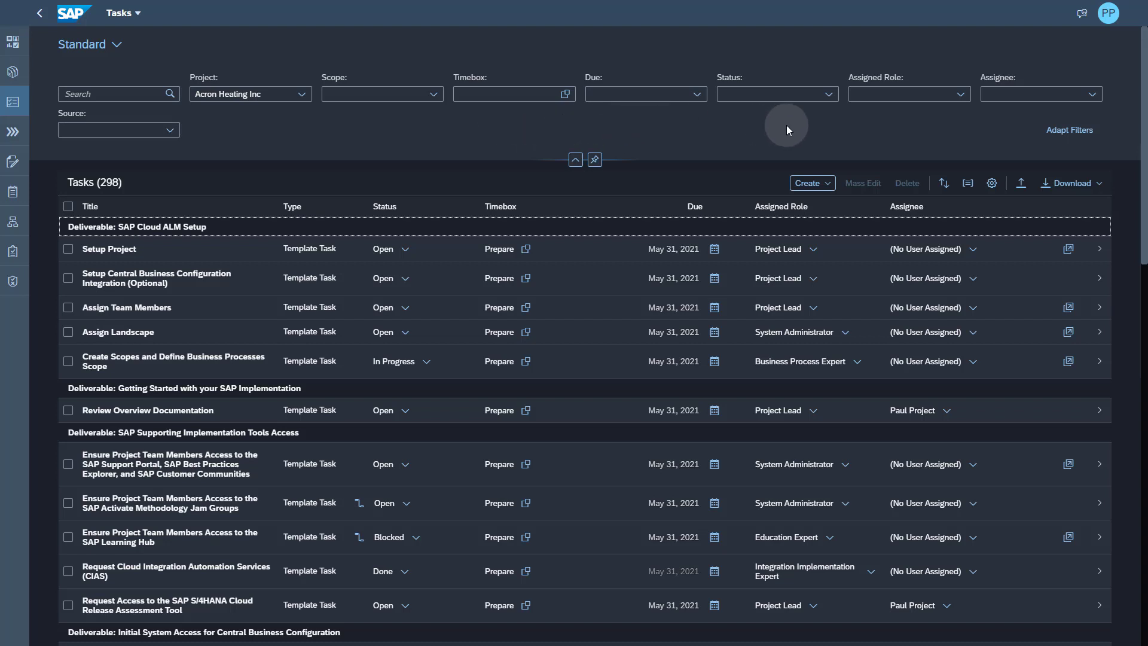
# - Add Deliverable, Workstream and Type as filter fields, then list the available workstreams
pyautogui.click(1069, 130)
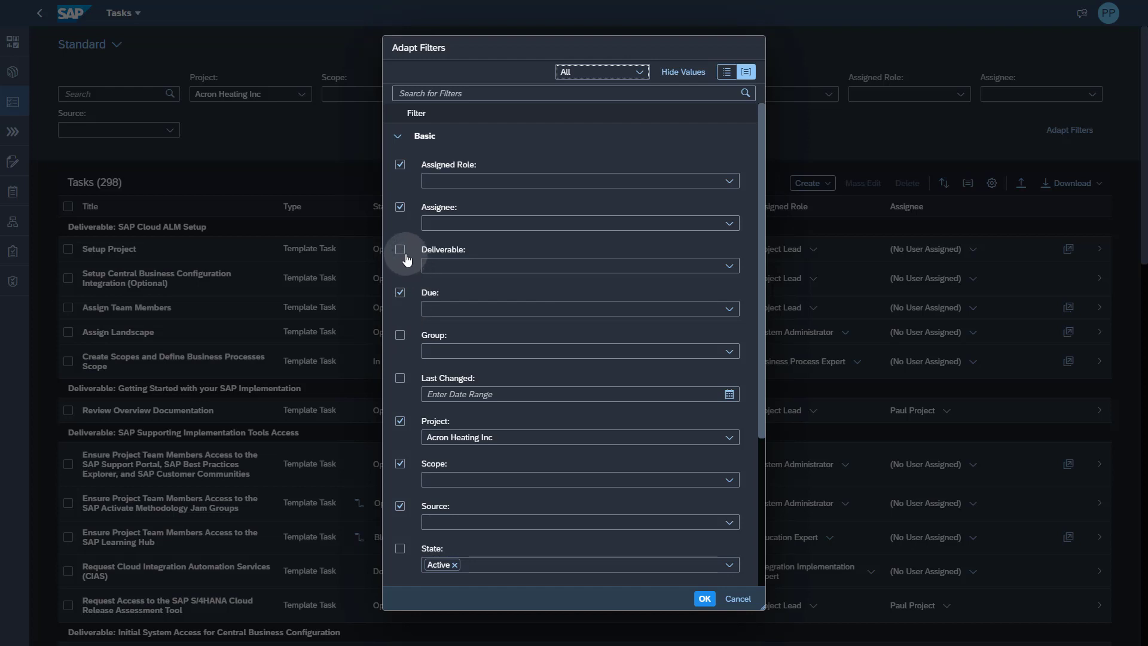
pyautogui.click(400, 250)
pyautogui.scroll(-2, 426, 481)
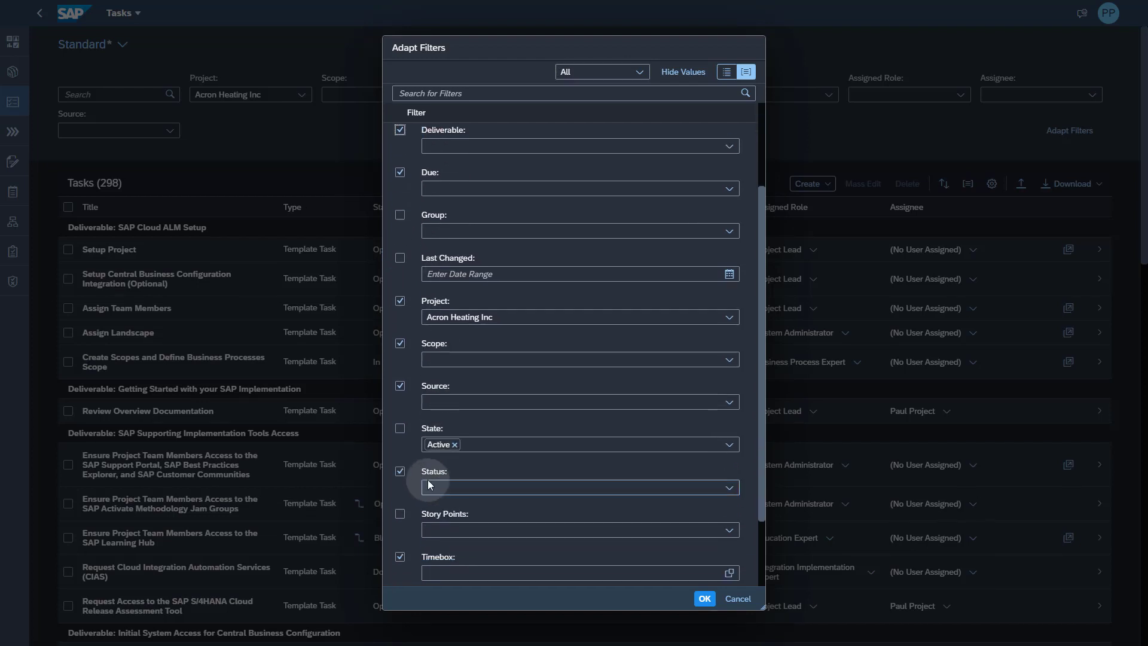
pyautogui.scroll(-2, 411, 483)
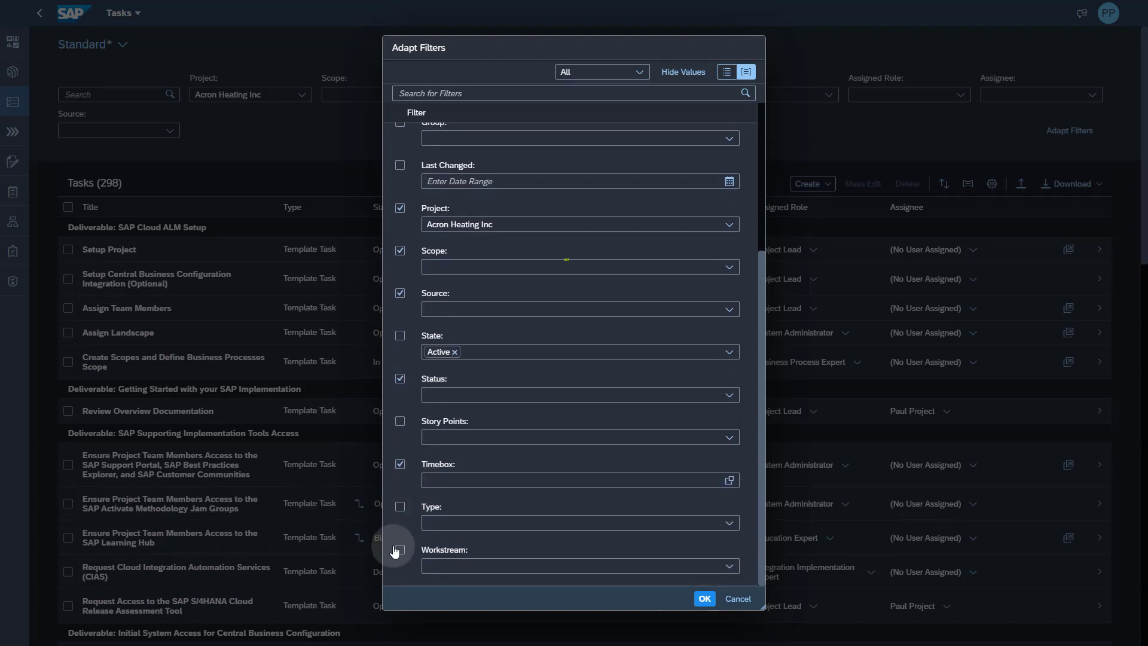
pyautogui.click(398, 550)
pyautogui.click(399, 507)
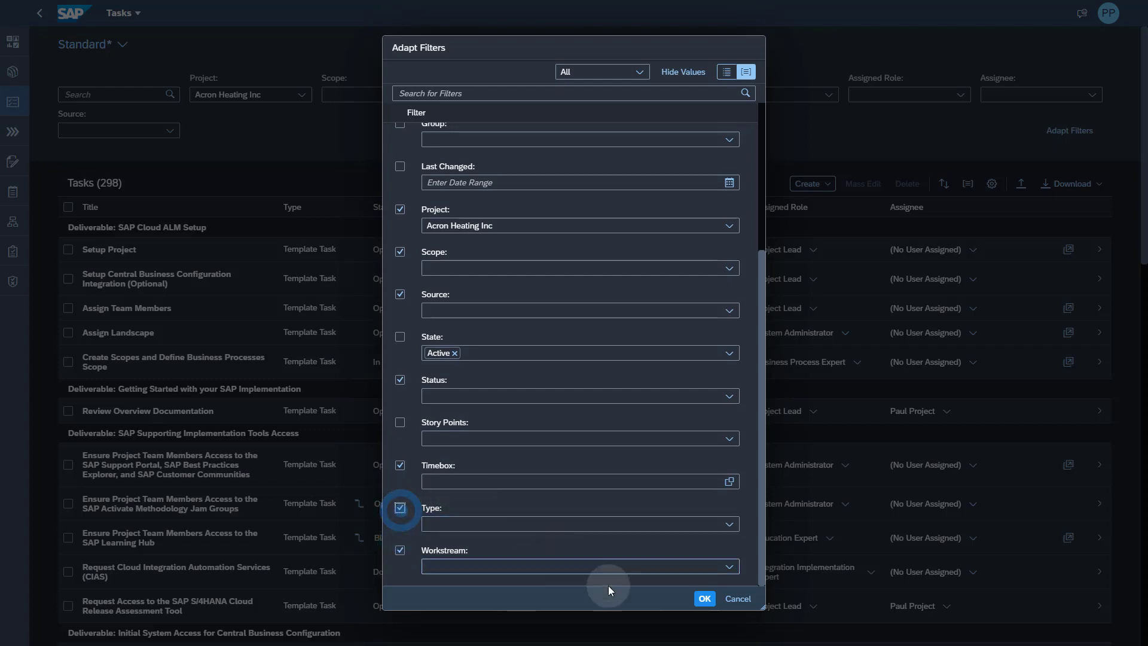
pyautogui.click(704, 598)
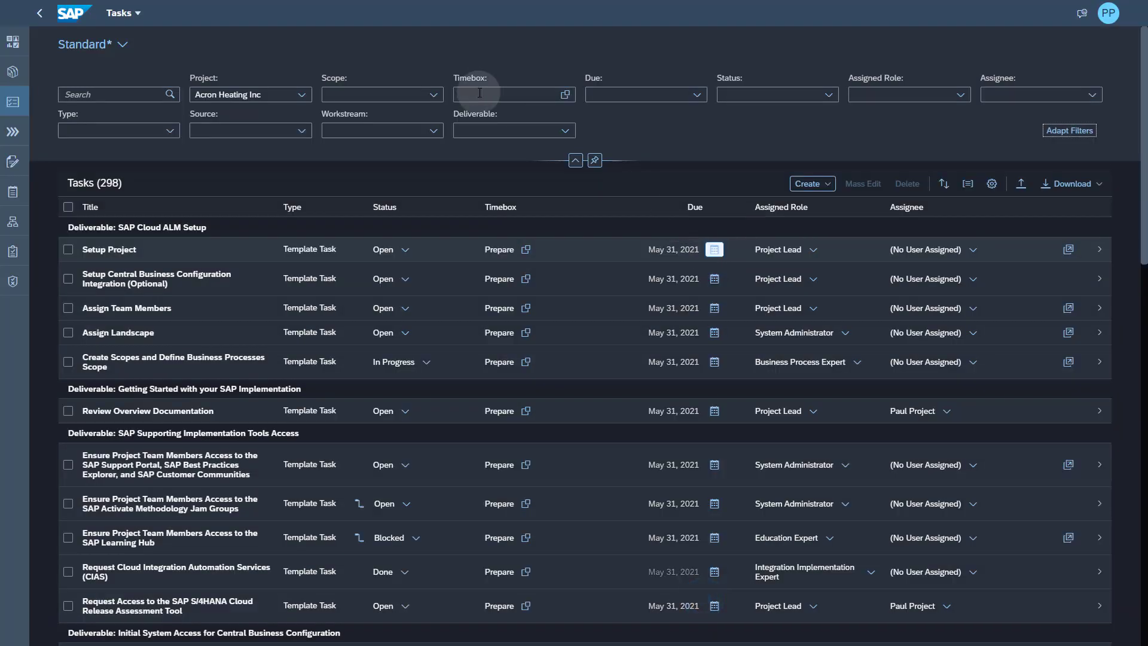
pyautogui.click(433, 131)
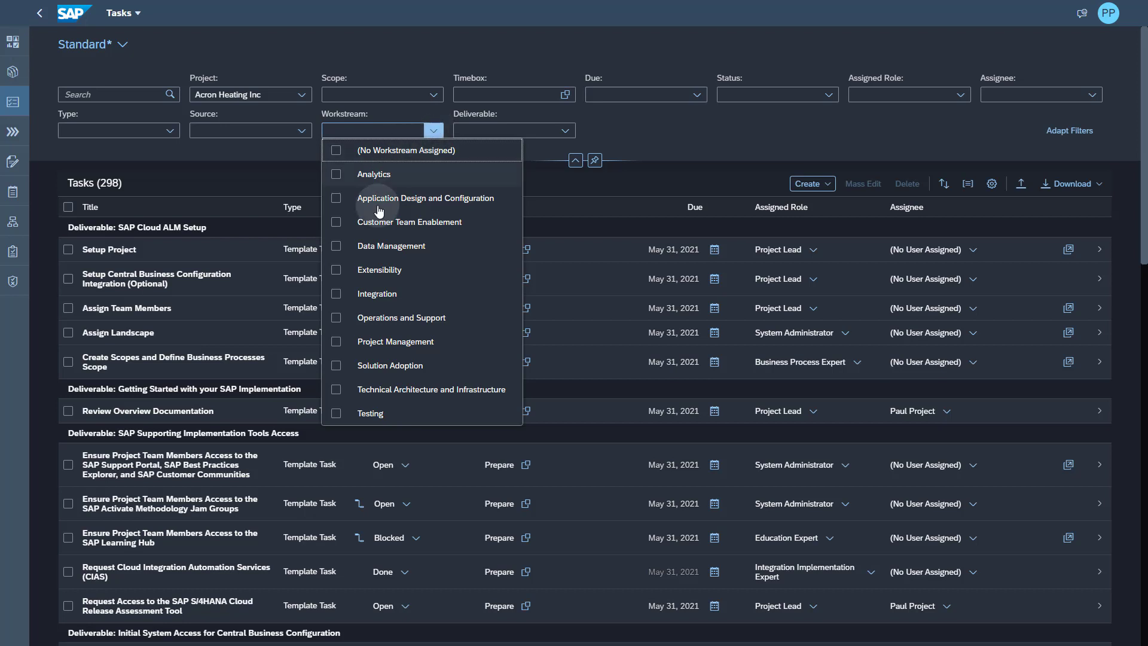
# - Filter to the Project Management workstream and mass-edit all 46 tasks to status In Progress
pyautogui.click(335, 341)
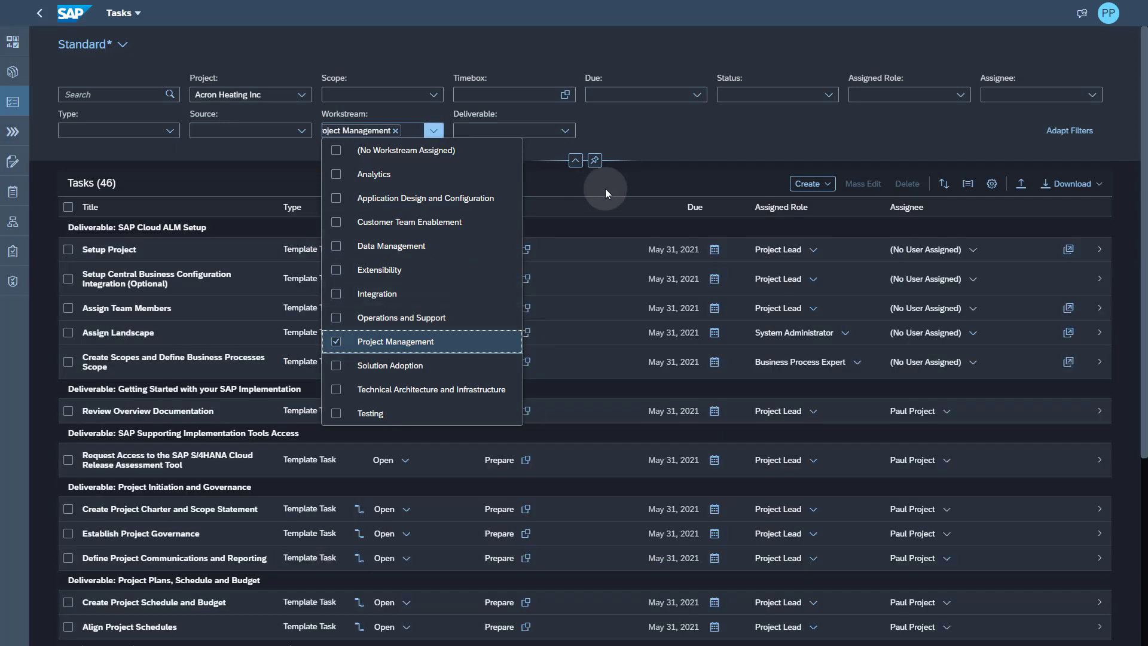
pyautogui.click(605, 187)
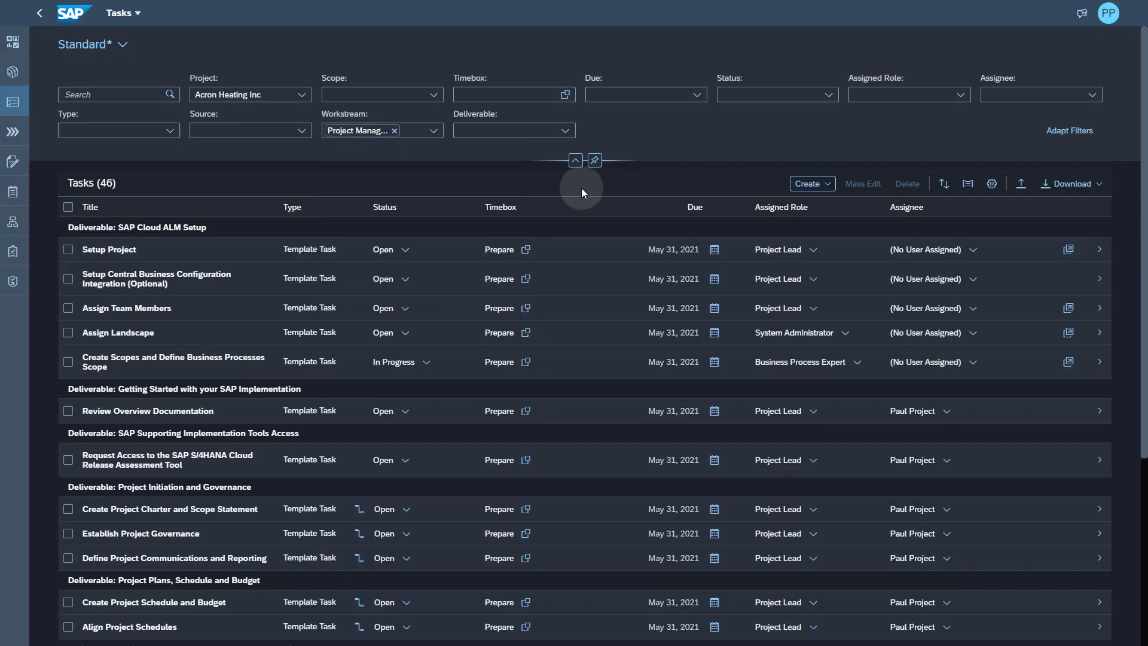
pyautogui.click(68, 207)
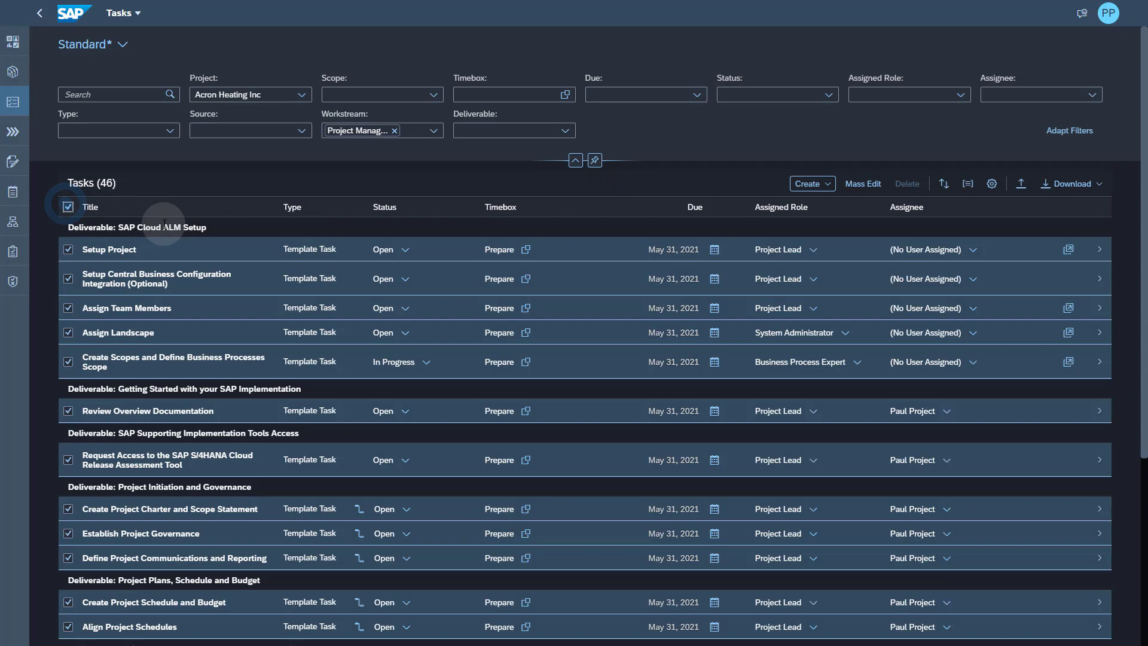
pyautogui.click(861, 186)
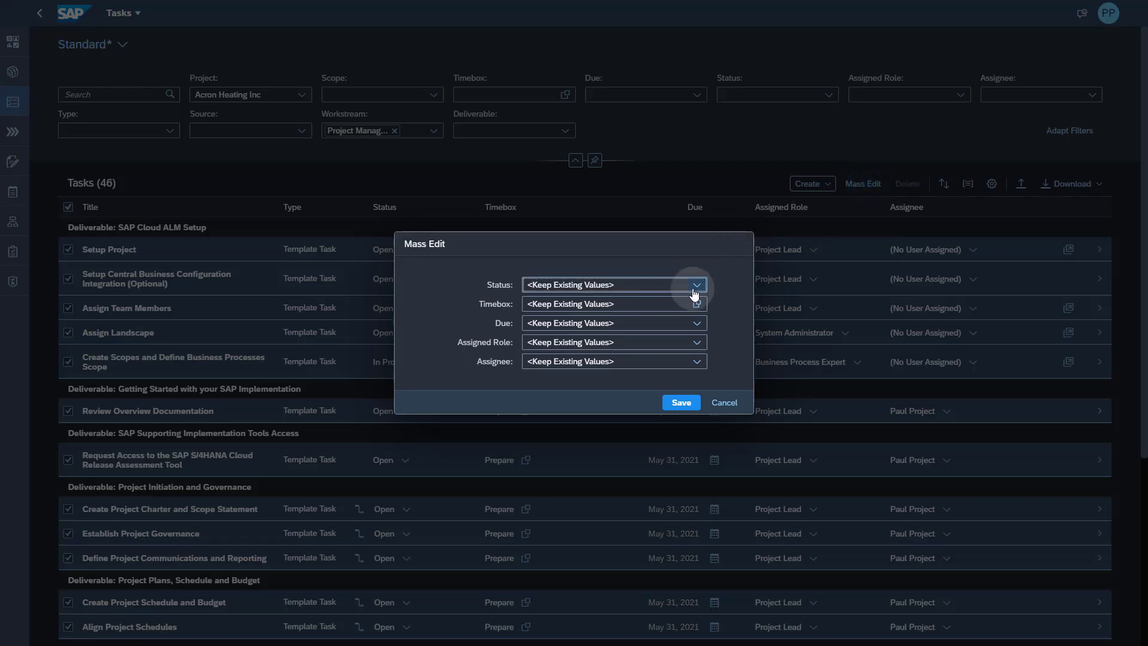
pyautogui.click(696, 285)
pyautogui.click(563, 340)
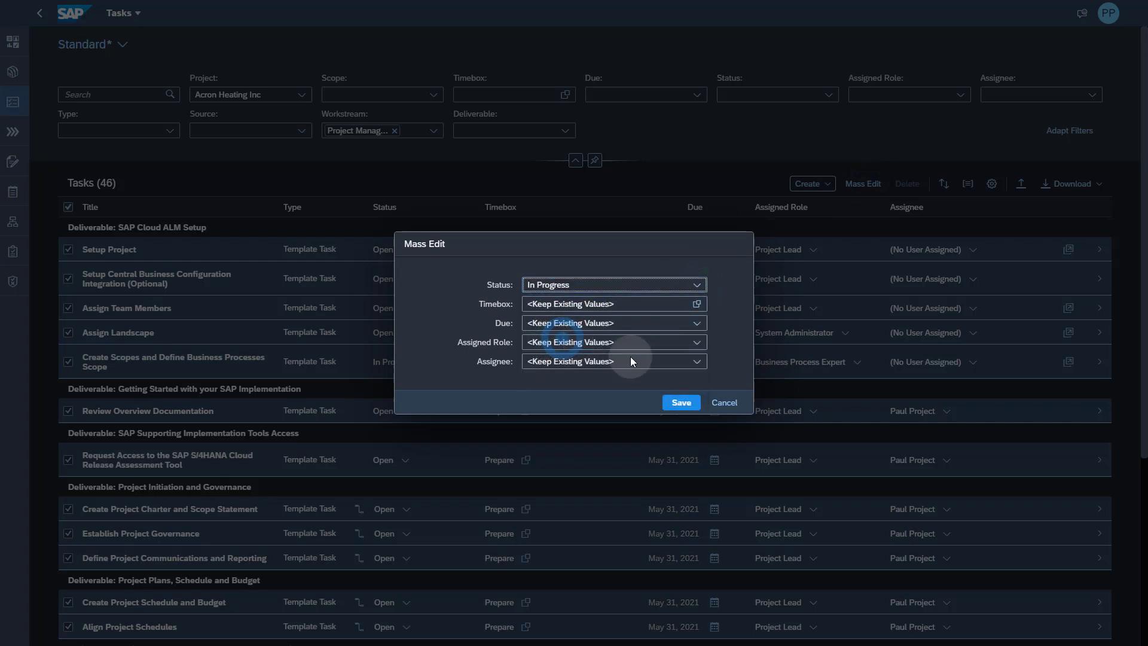
pyautogui.click(680, 402)
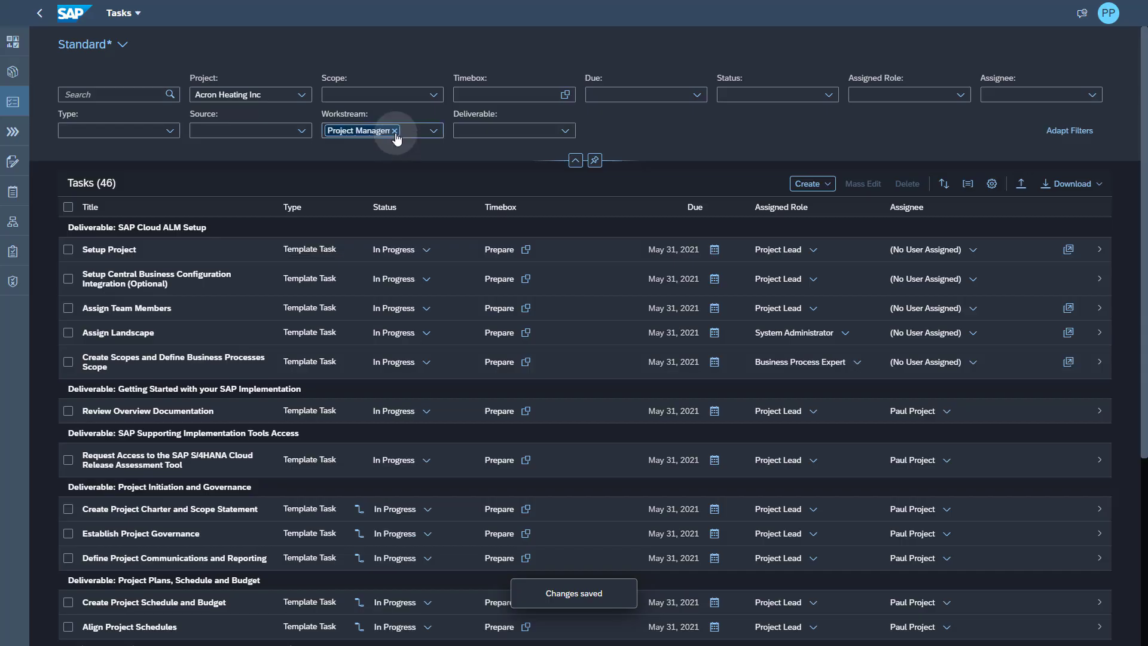
# - Swap the workstream filter for the Customer Team Self-Enablement deliverable and mass-set its nine tasks to Done
pyautogui.click(395, 131)
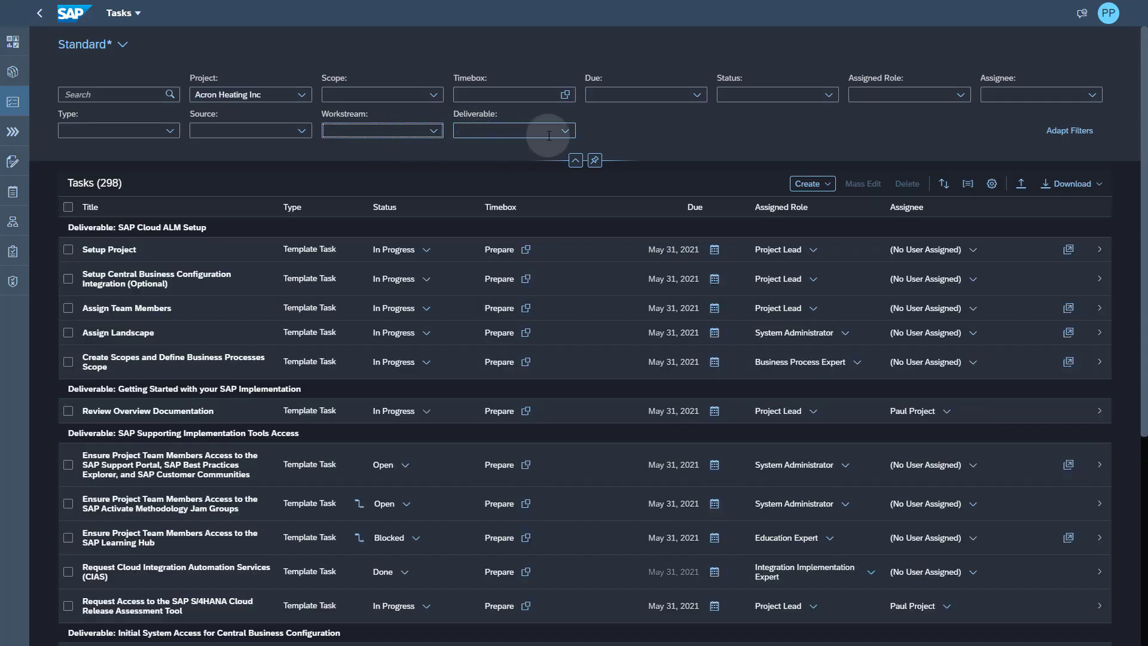
pyautogui.click(565, 131)
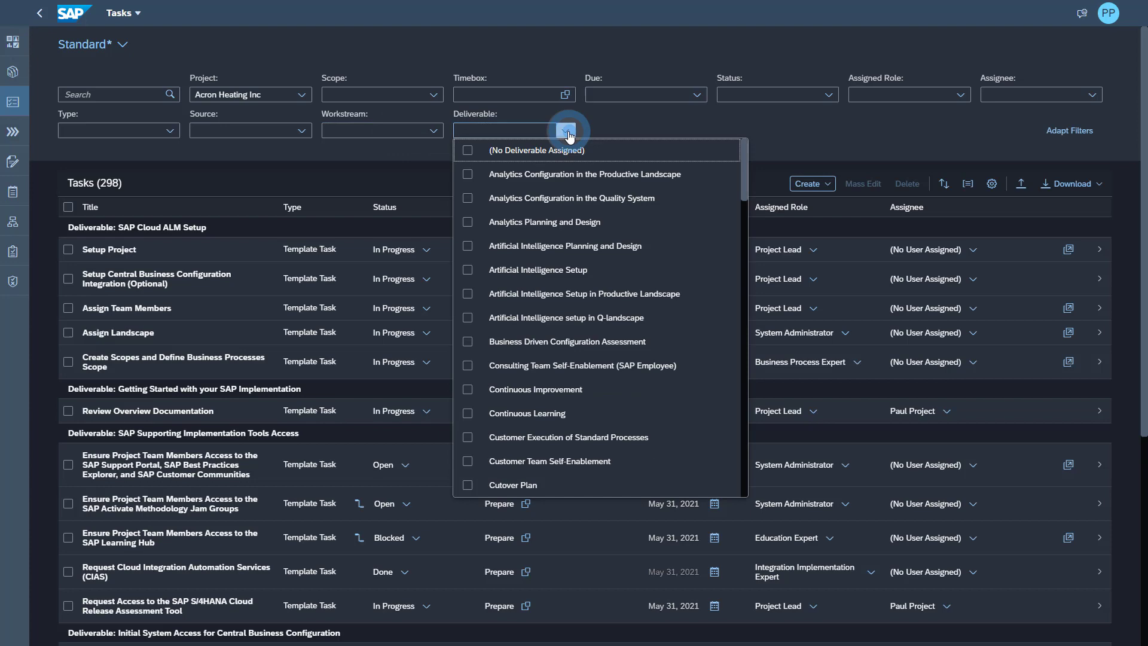
pyautogui.click(466, 461)
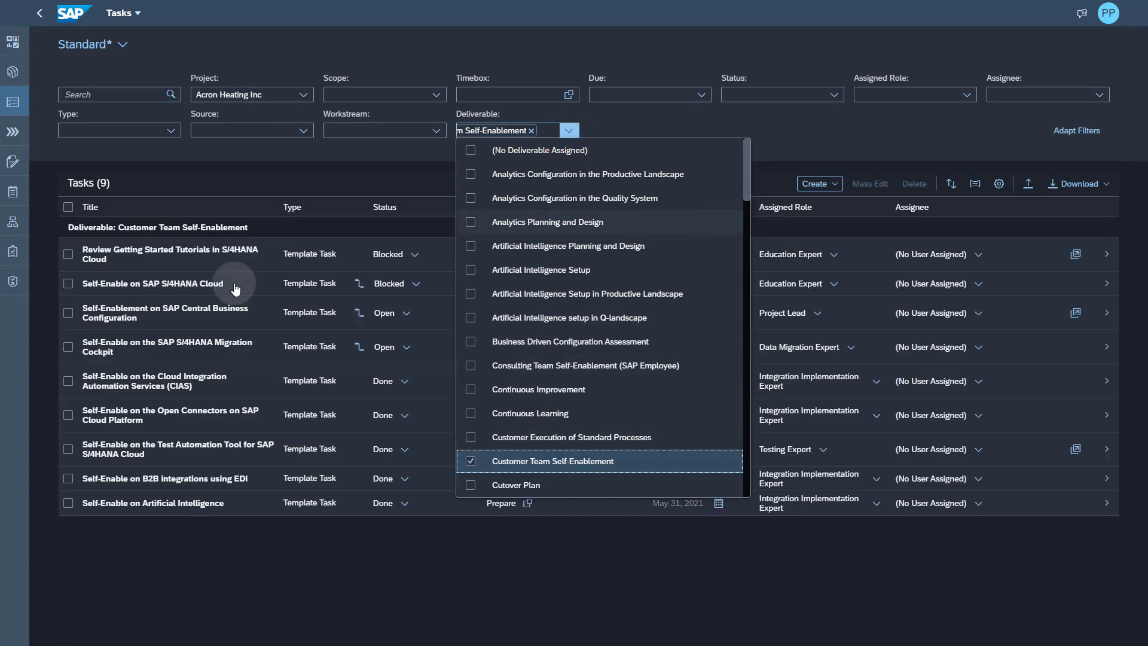
pyautogui.click(69, 208)
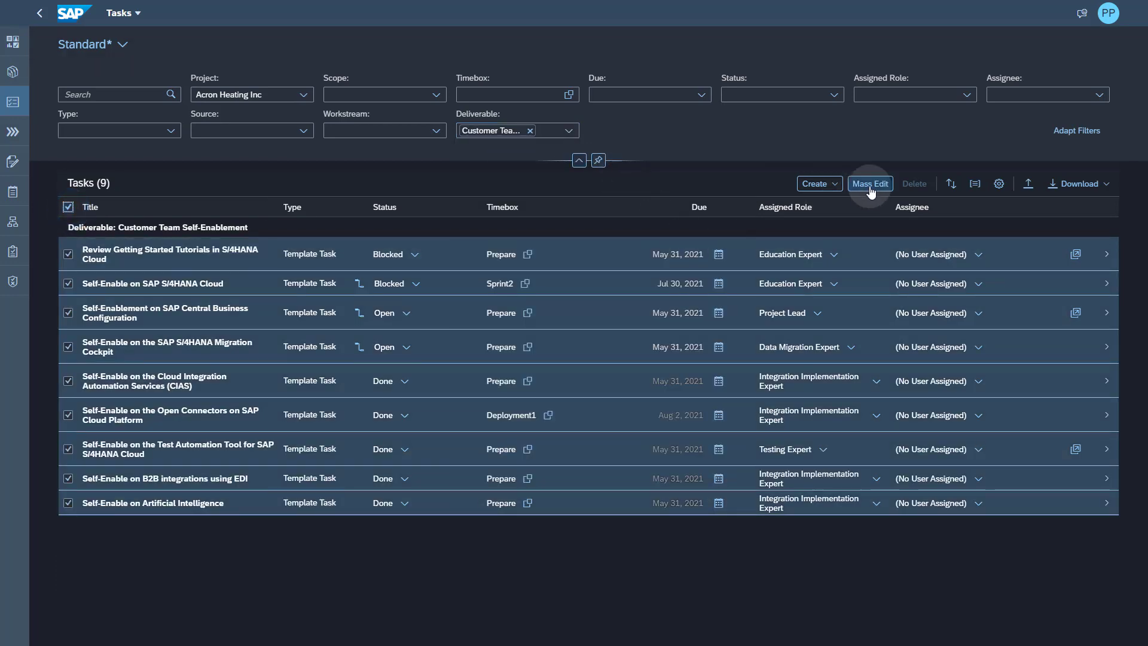
pyautogui.click(871, 185)
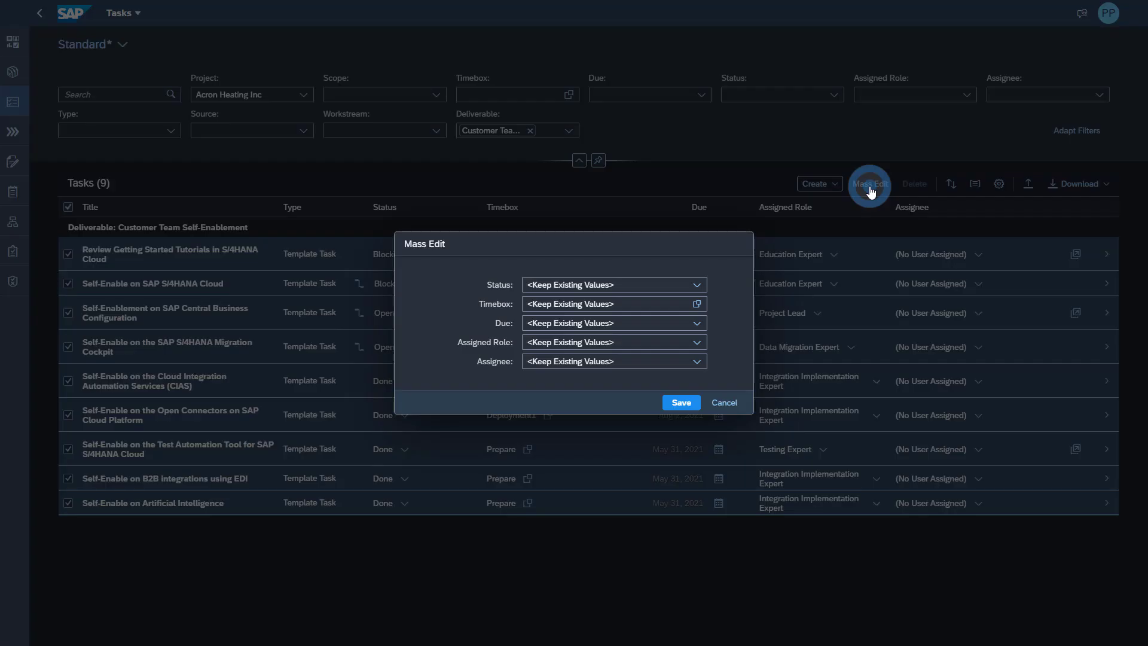
pyautogui.click(697, 285)
pyautogui.click(553, 380)
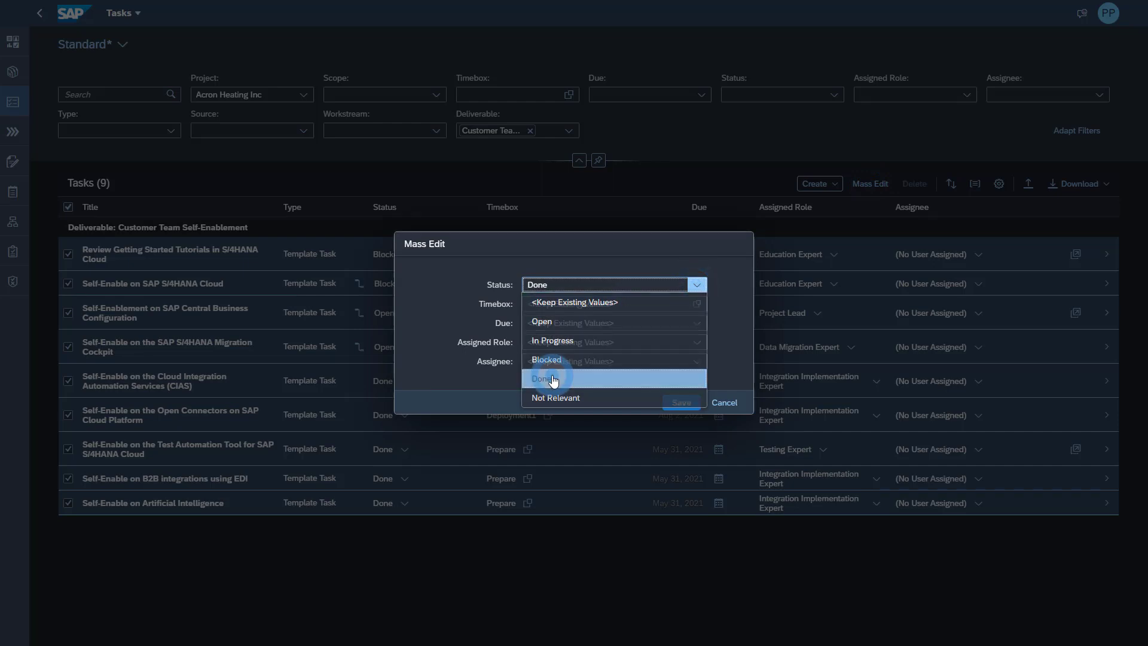
pyautogui.click(681, 402)
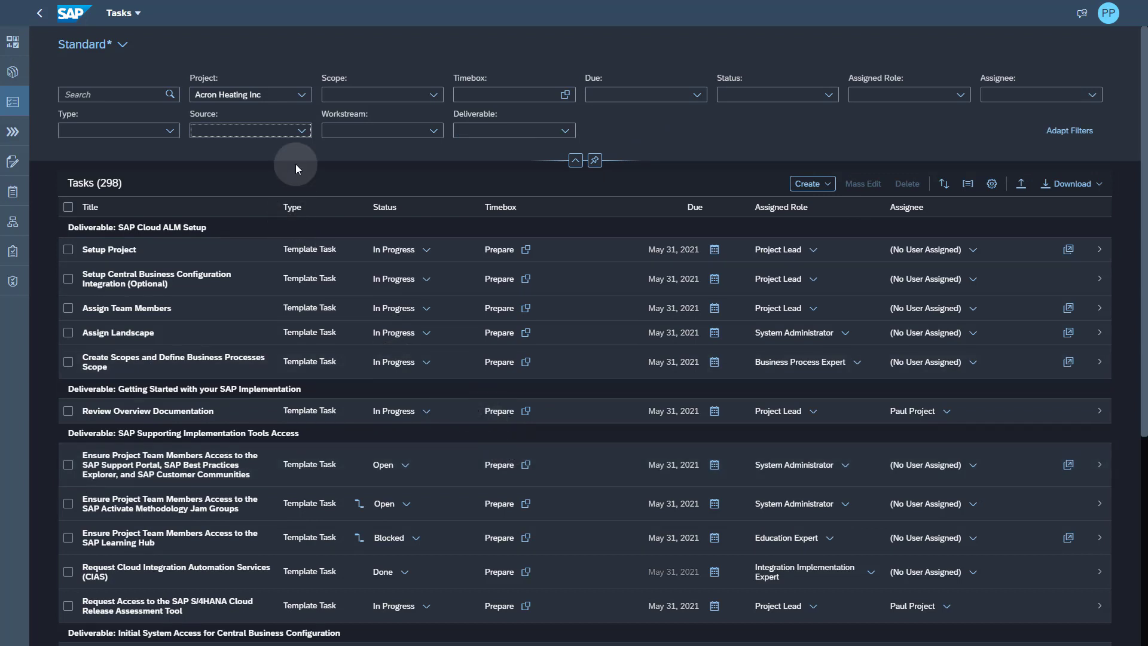
# - Filter tasks to the SAP Activate Methodology source, leaving 268 tasks
pyautogui.click(302, 131)
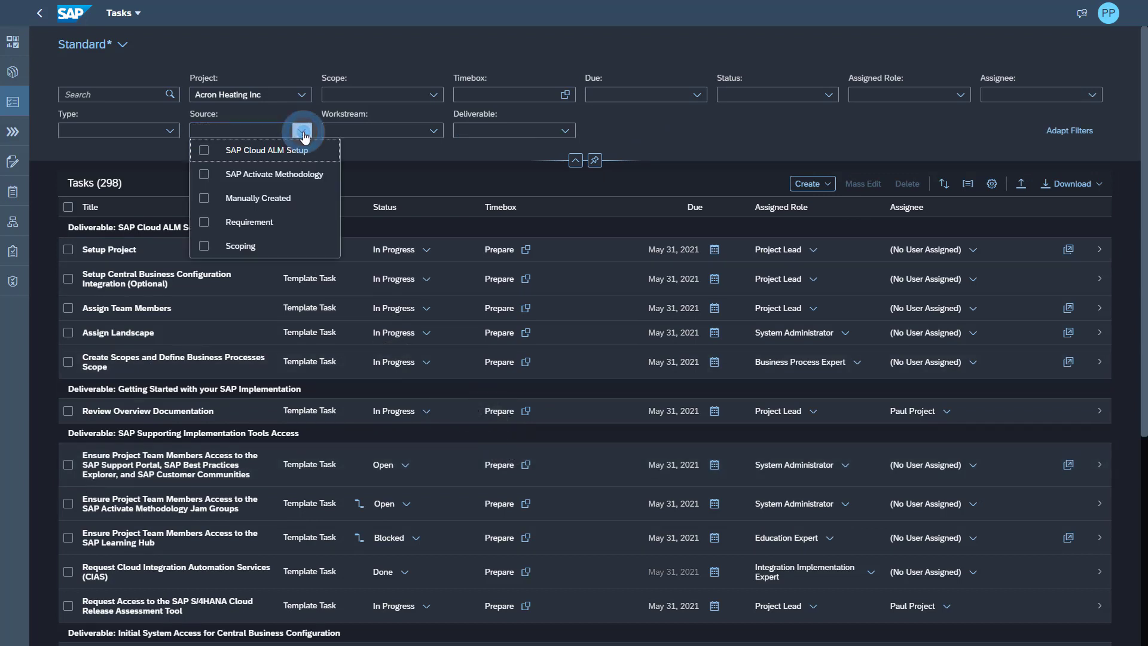
pyautogui.click(205, 178)
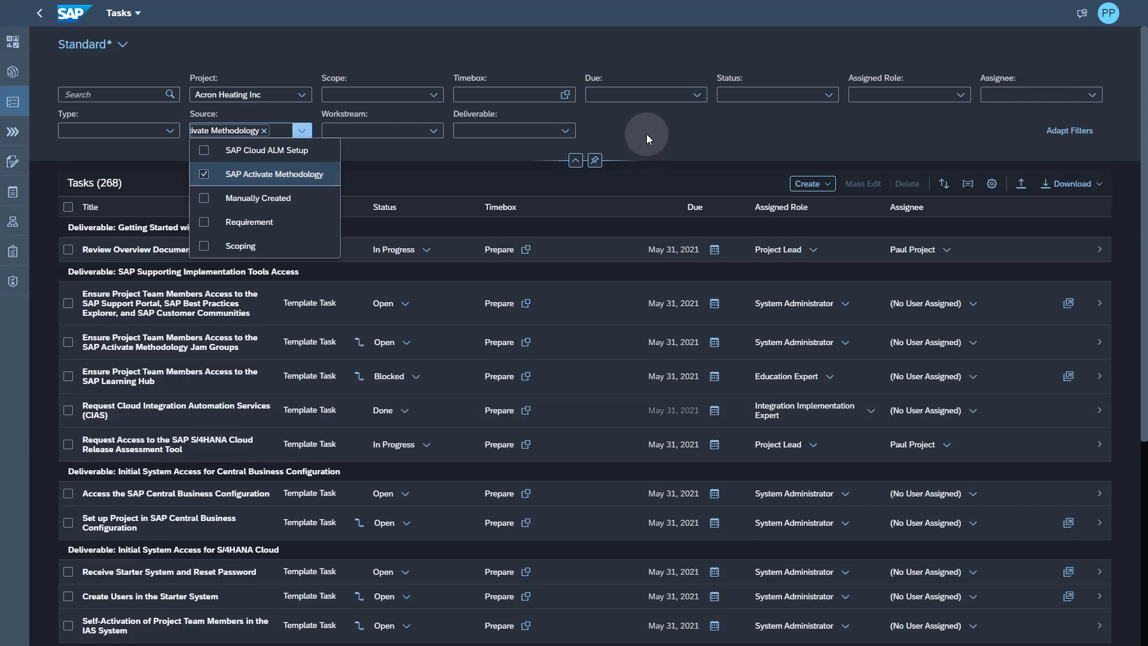
pyautogui.click(647, 135)
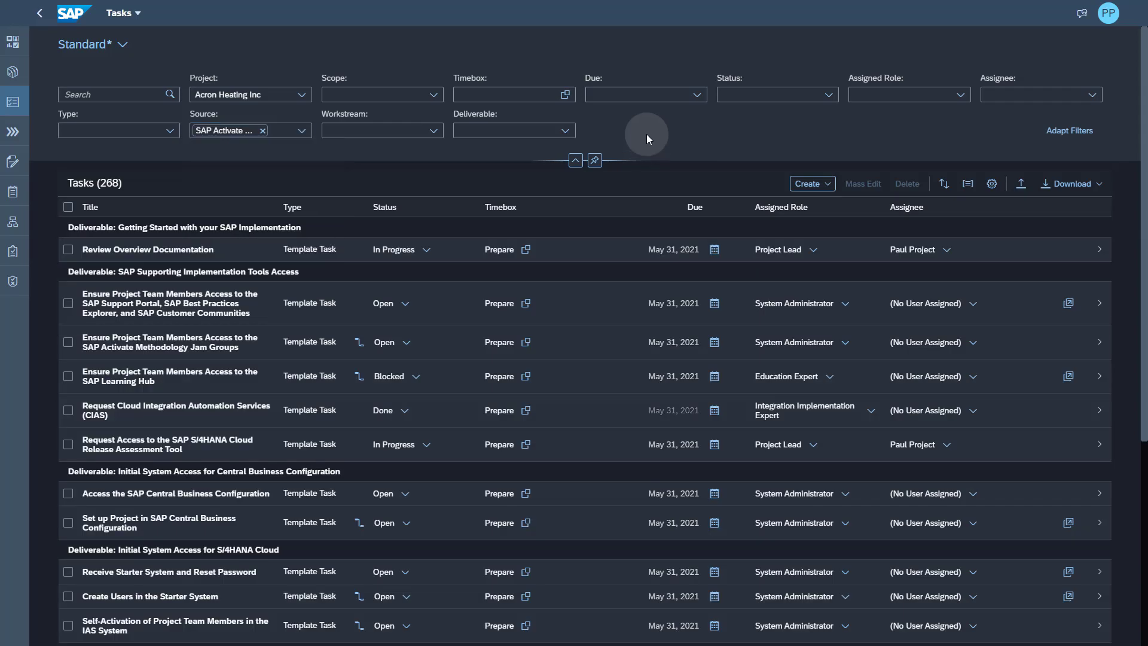
# - Save the current filters as a new view named 'SAP Activate content'
pyautogui.click(133, 48)
pyautogui.click(123, 45)
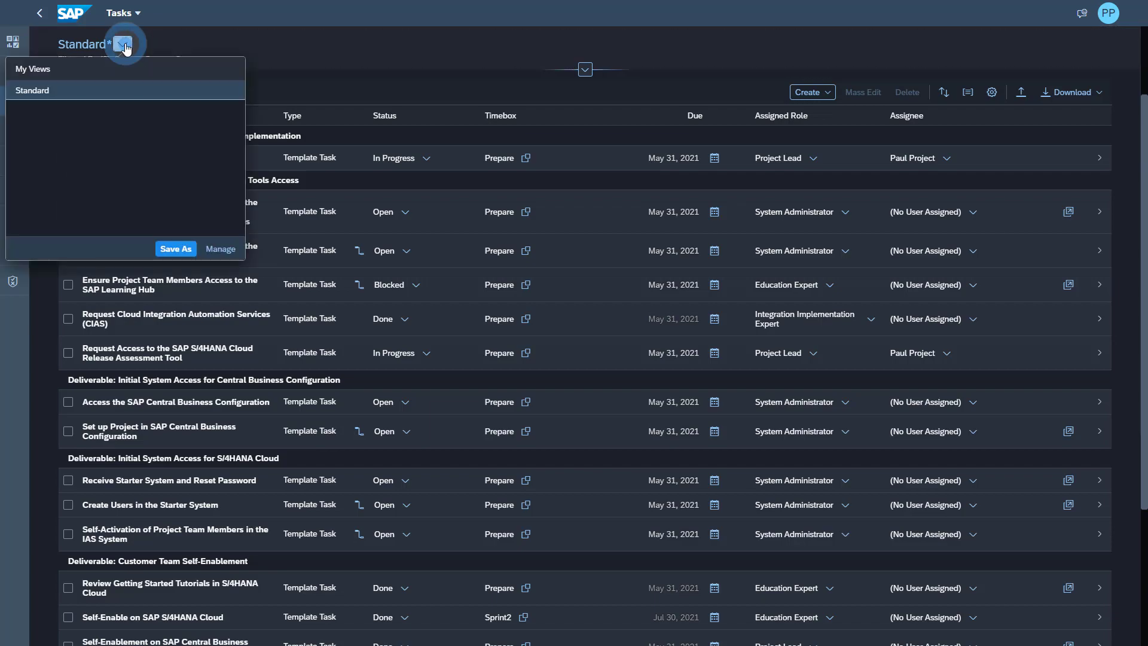
pyautogui.click(179, 248)
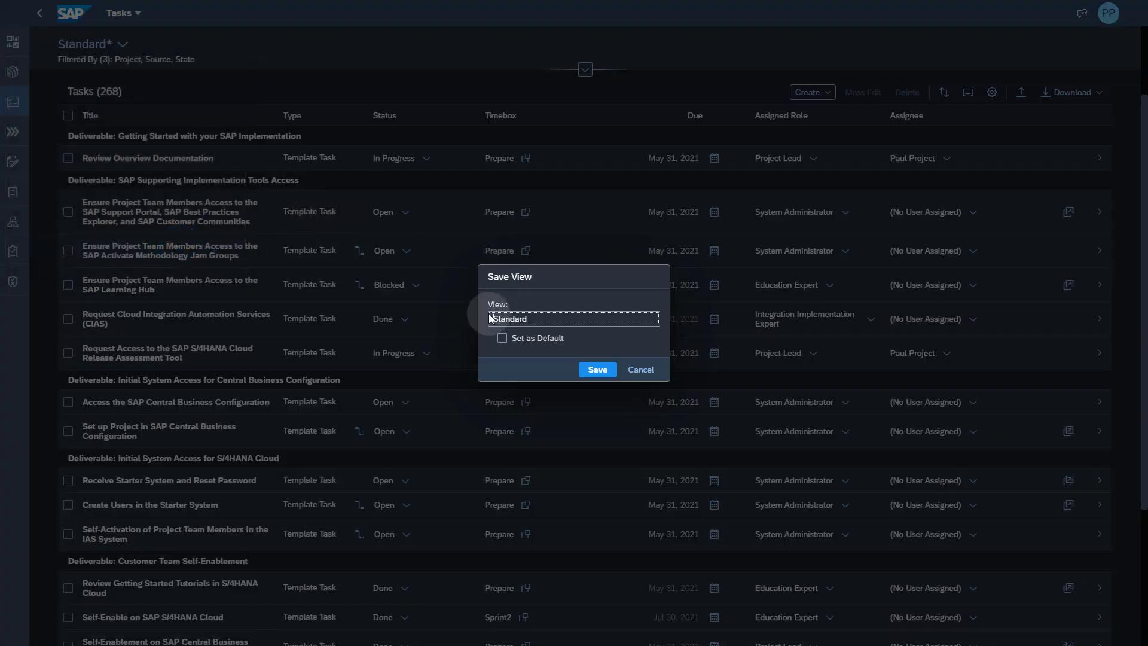
pyautogui.click(538, 323)
pyautogui.hotkey('ctrl', 'a')
pyautogui.write('SAP Activate content')
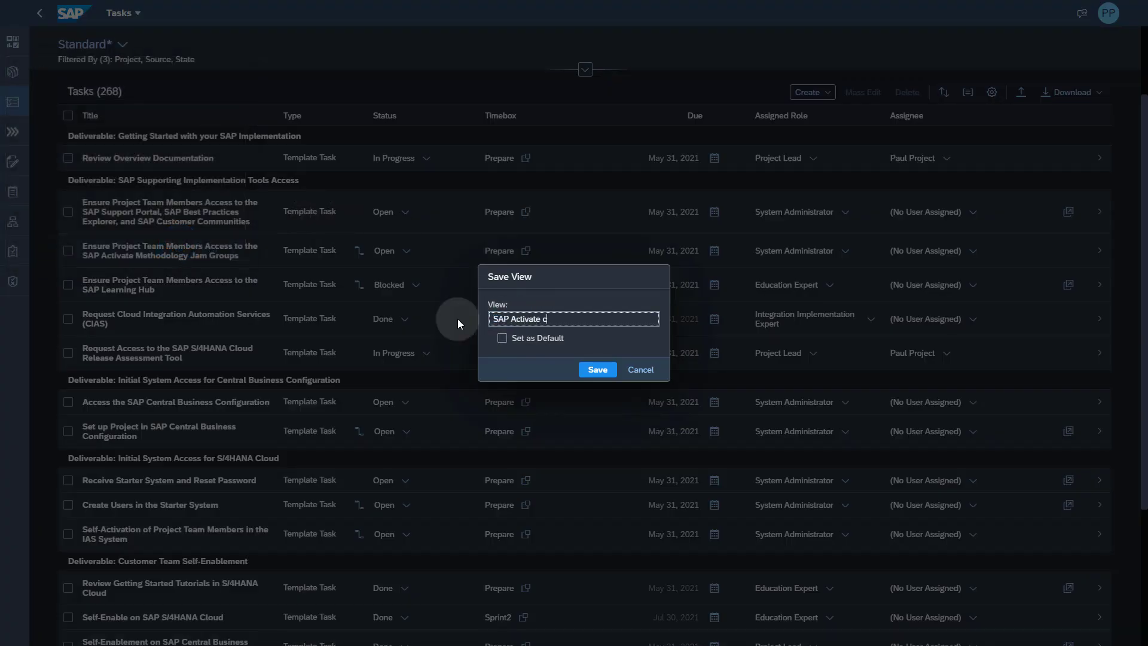